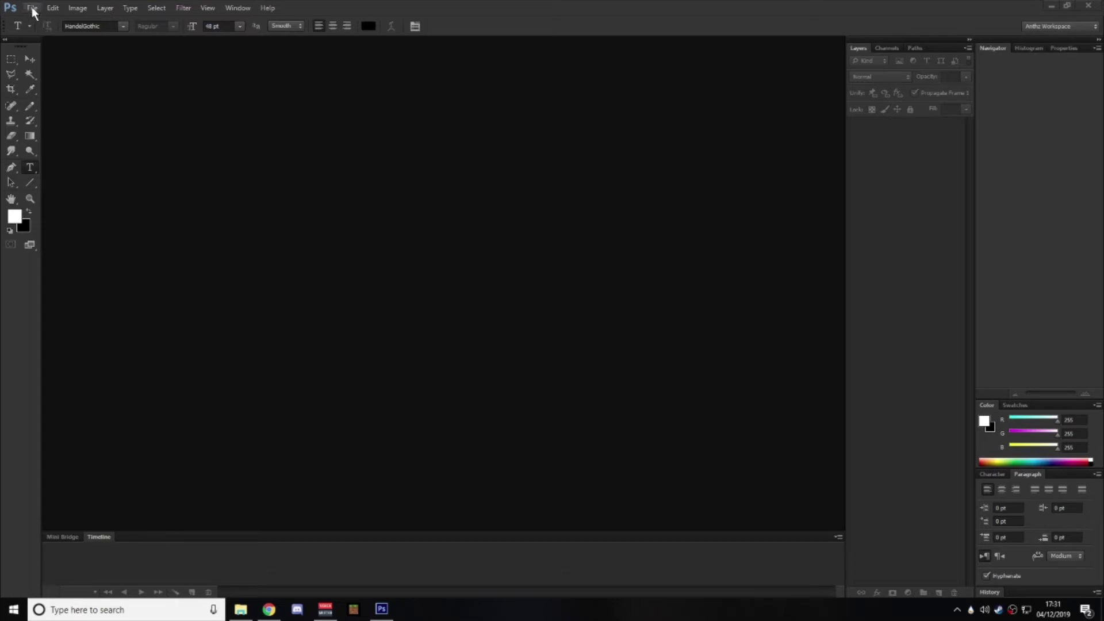
Return to Photoshop and create a new transparent 1920 × 1080 px document, Untitled-1
{"action": "left_click", "coordinate": [269, 611]}
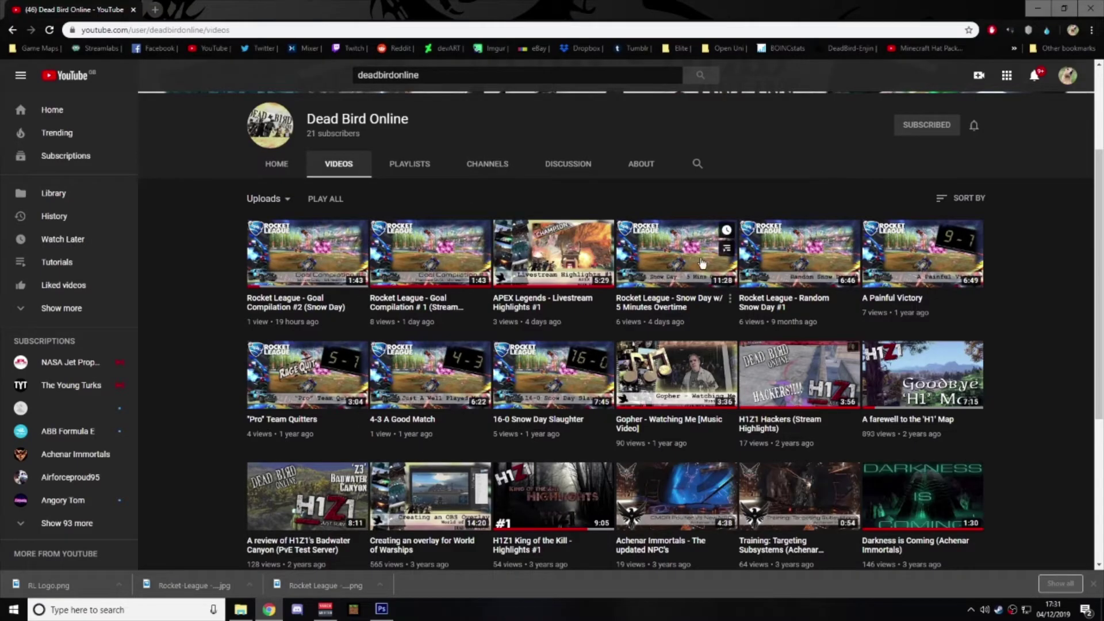
{"action": "left_click", "coordinate": [1039, 9]}
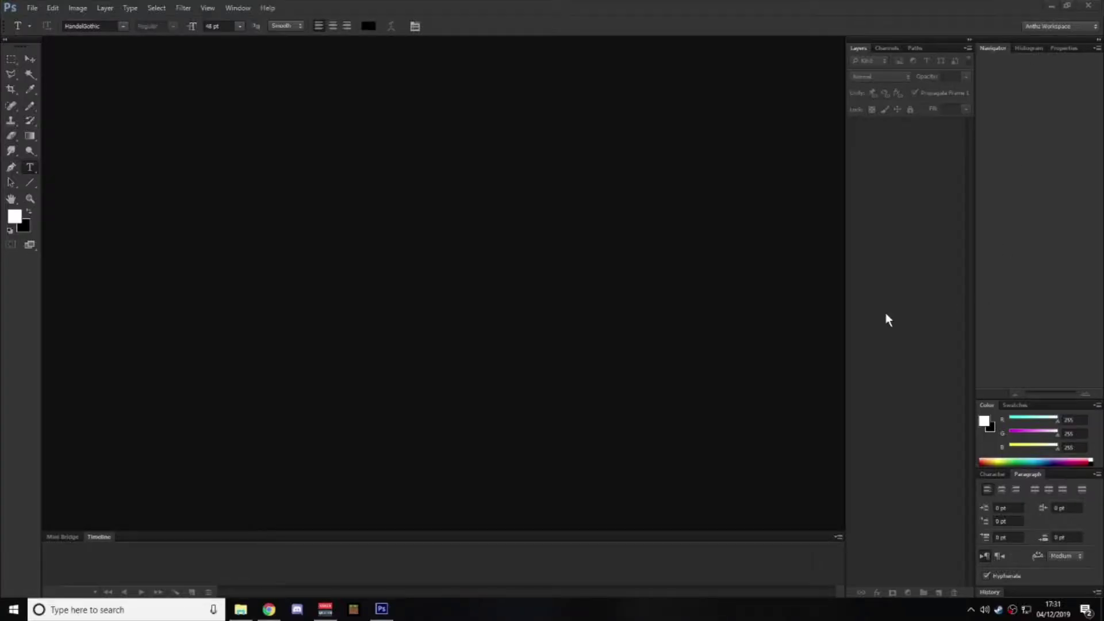
{"action": "left_click", "coordinate": [37, 8]}
{"action": "left_click", "coordinate": [54, 22]}
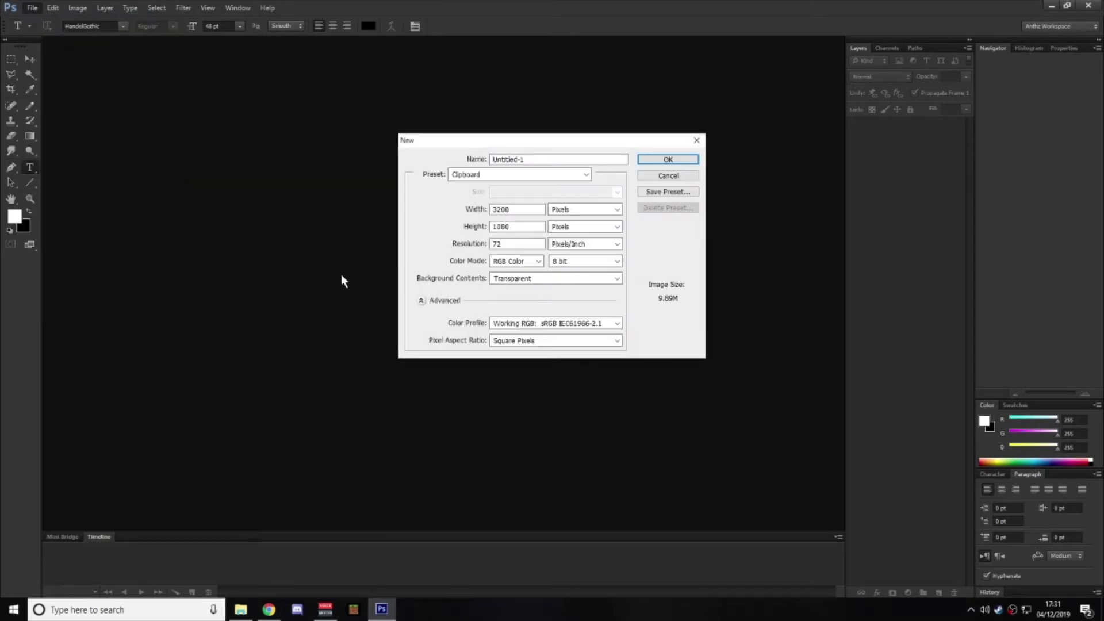
{"action": "double_click", "coordinate": [498, 209]}
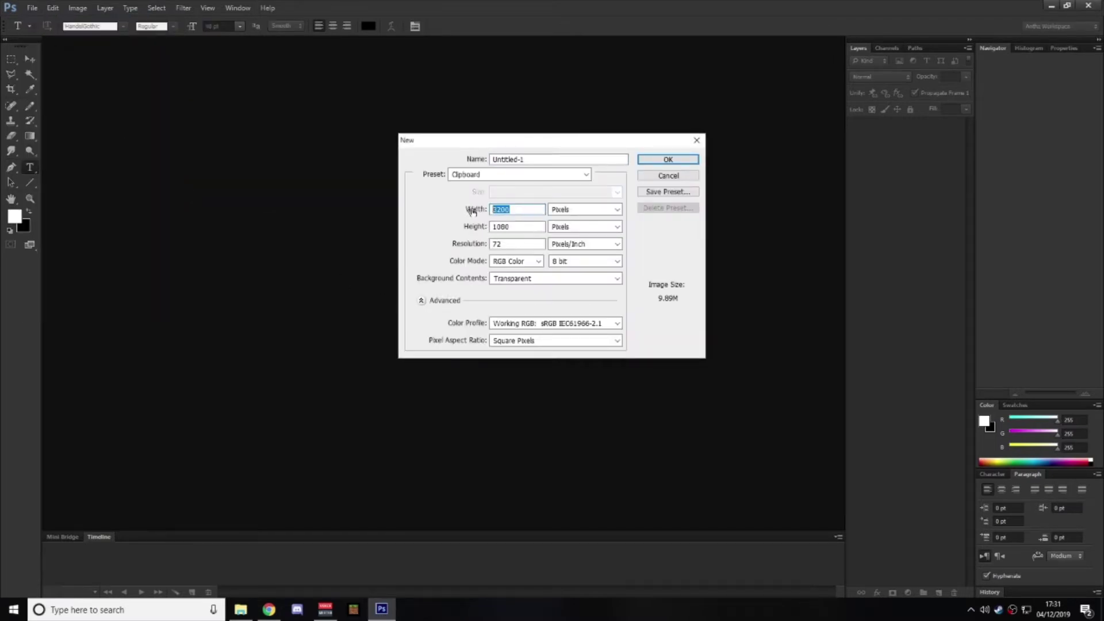
{"action": "type", "text": "10"}
{"action": "type", "text": "20"}
{"action": "key", "text": "Return"}
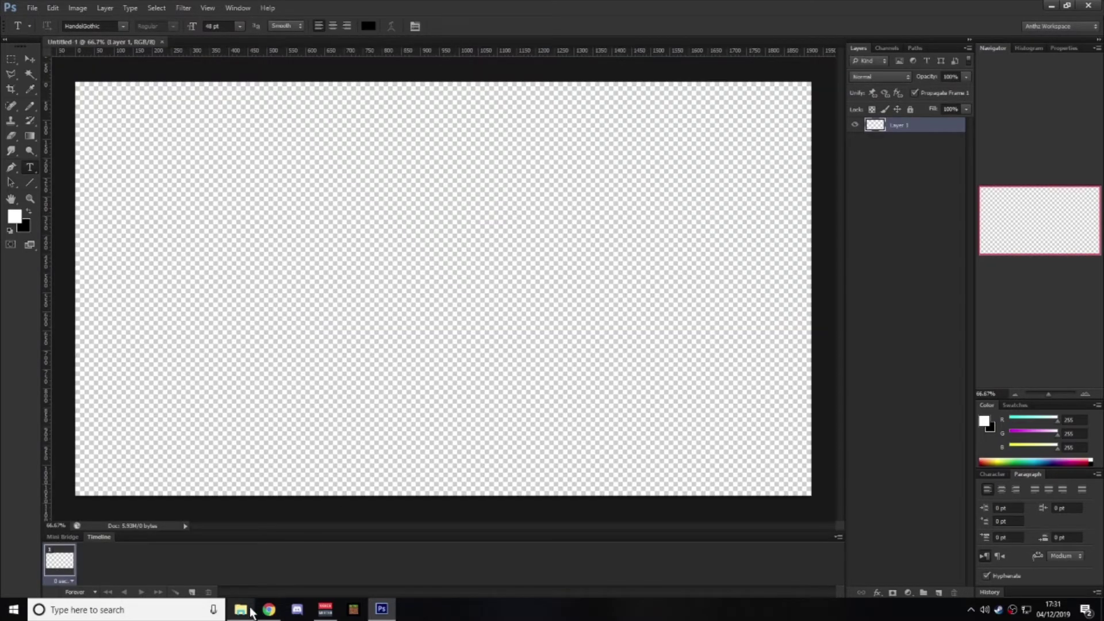
Bring up the XXX folder and preview YT RL - Goal Comp 01.jpg, then close the preview
{"action": "mouse_move", "coordinate": [241, 608]}
{"action": "left_click", "coordinate": [241, 575]}
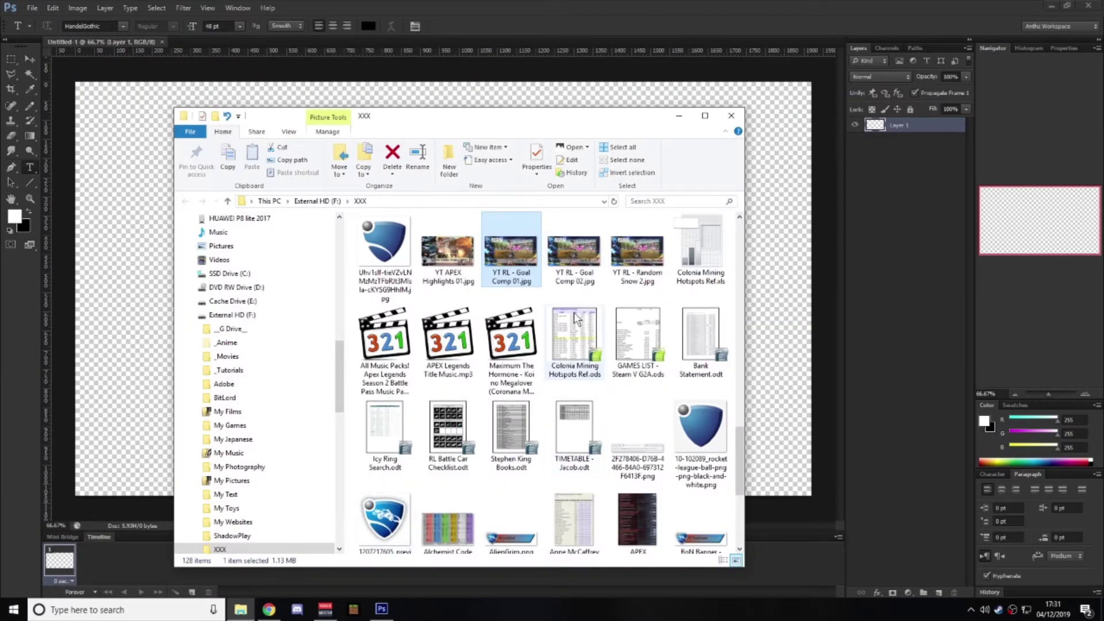
{"action": "double_click", "coordinate": [512, 247]}
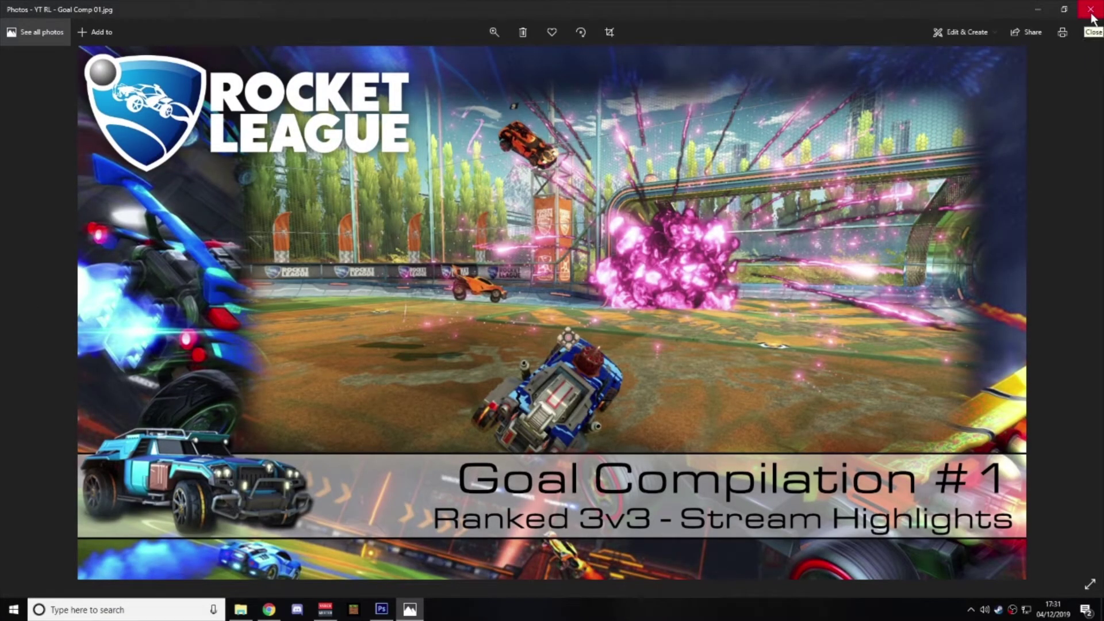
{"action": "left_click", "coordinate": [1090, 11]}
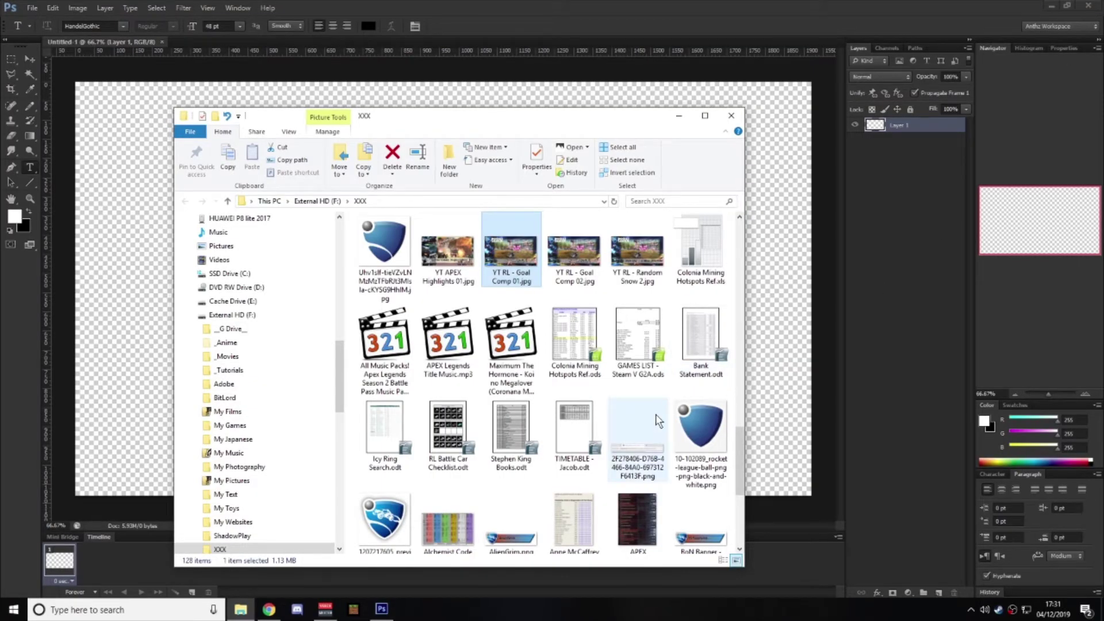
Place Rocket-League-Wallpaper.jpg as a layer filling the 1920 × 1080 canvas
{"action": "left_click_drag", "start_coordinate": [740, 465], "coordinate": [740, 434]}
{"action": "left_click_drag", "start_coordinate": [516, 331], "coordinate": [167, 322]}
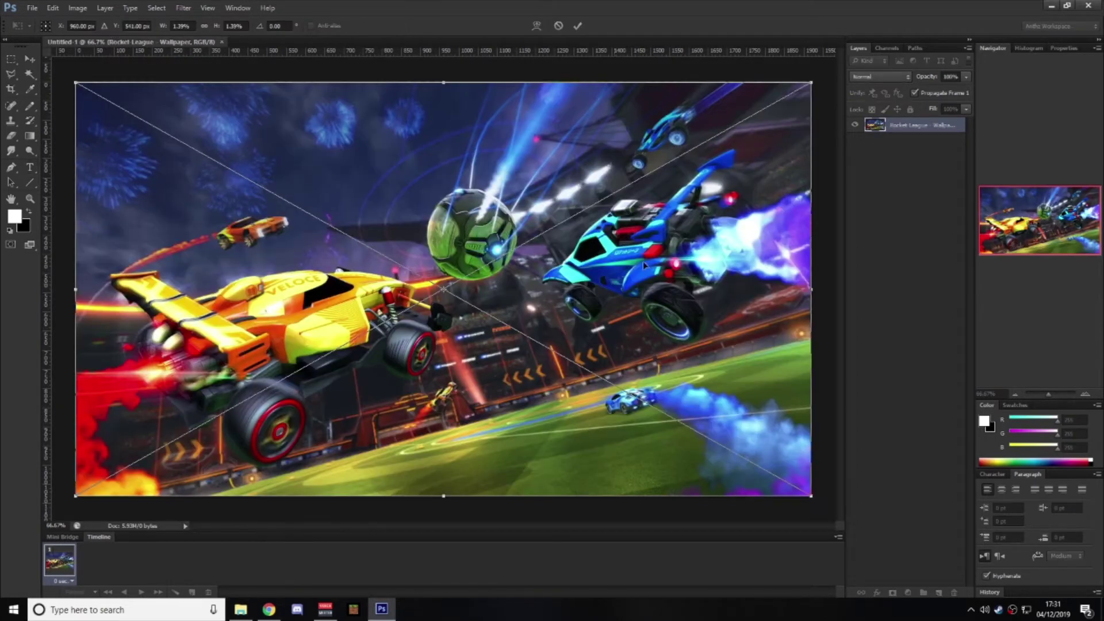
{"action": "left_click", "coordinate": [577, 26]}
{"action": "key", "text": "t"}
{"action": "key", "text": "m"}
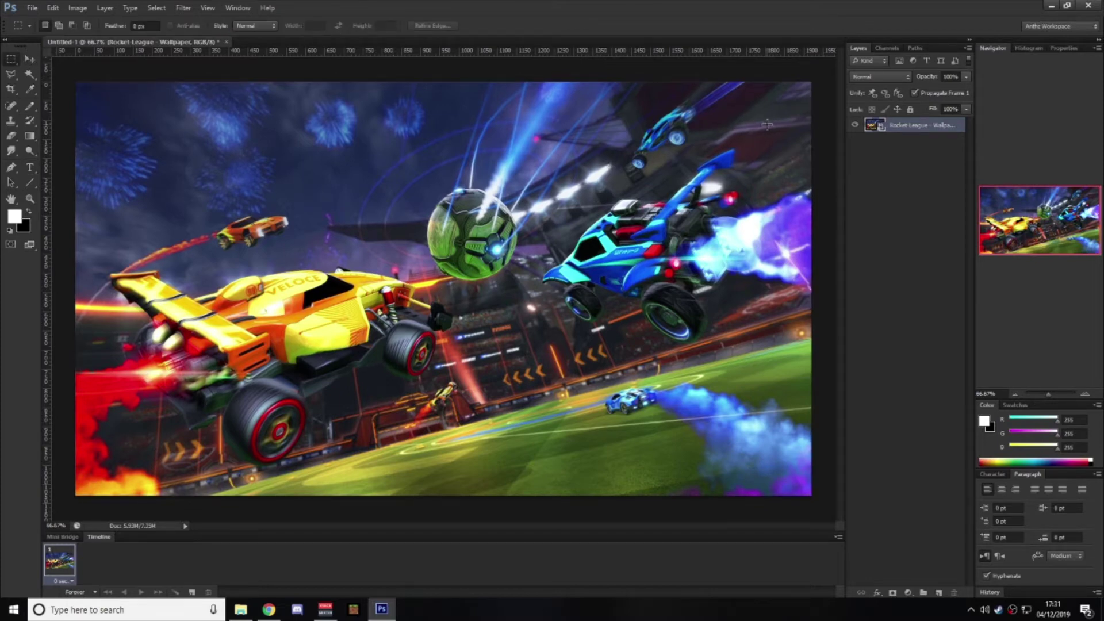
Select a rectangle across the wallpaper's middle and refine its edge: Radius 50, Smooth 25, Feather 25
{"action": "left_click_drag", "start_coordinate": [757, 122], "coordinate": [280, 397]}
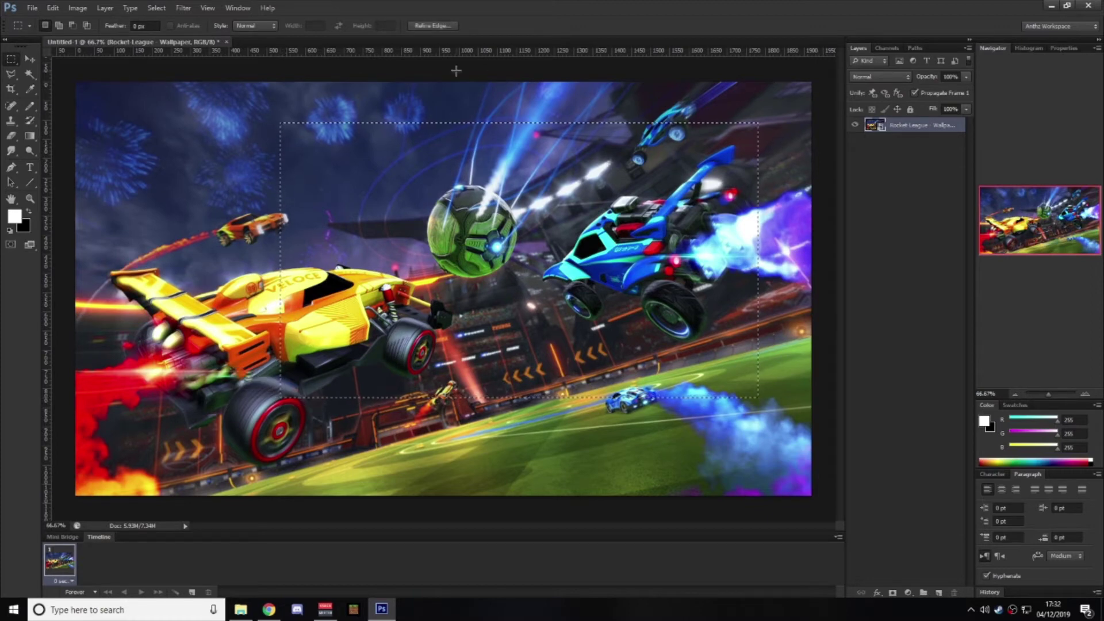
{"action": "left_click", "coordinate": [434, 26]}
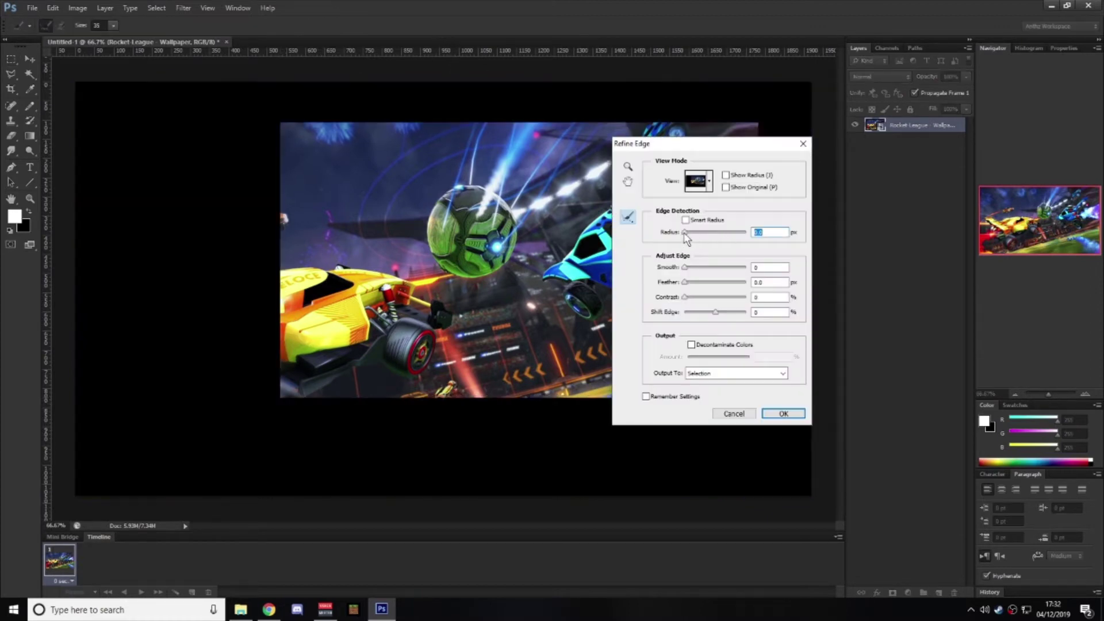
{"action": "left_click_drag", "start_coordinate": [691, 233], "coordinate": [692, 232]}
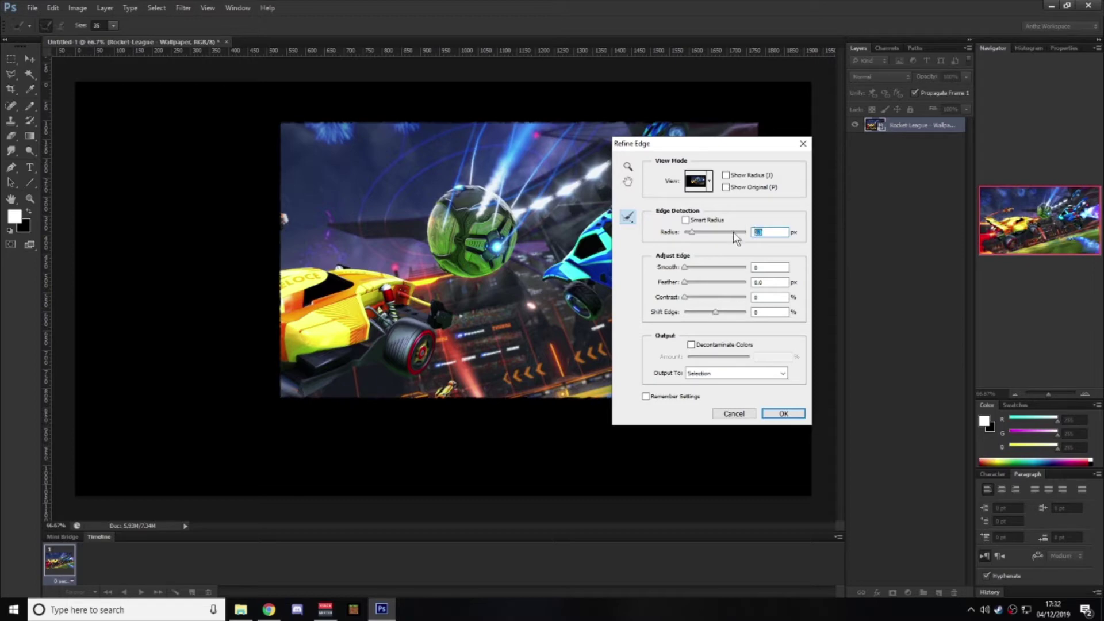
{"action": "type", "text": "2"}
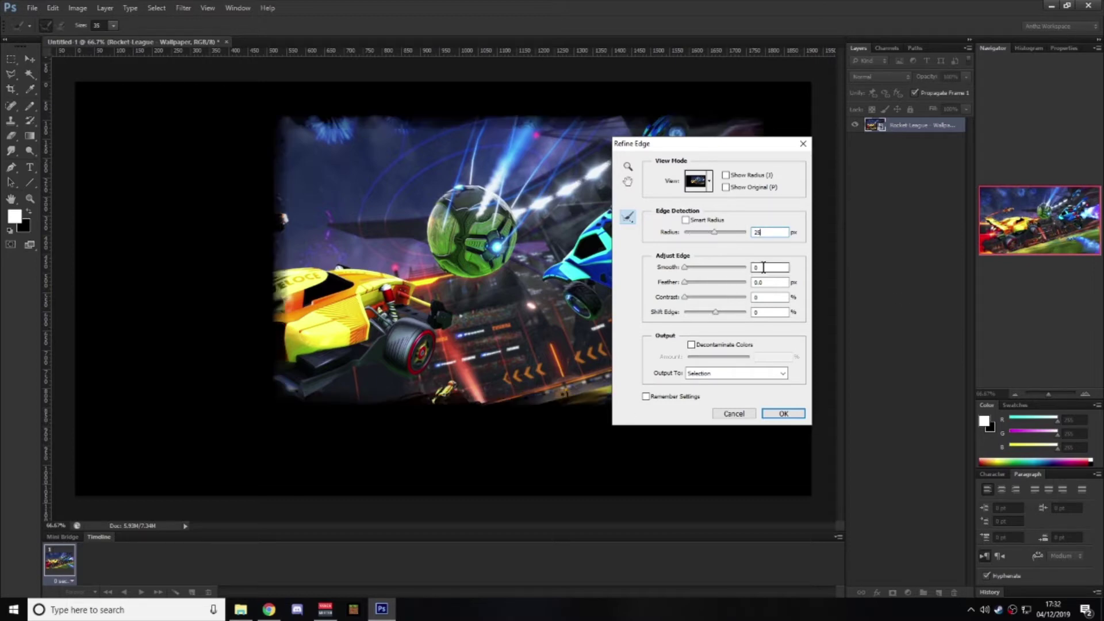
{"action": "left_click", "coordinate": [776, 269]}
{"action": "type", "text": "25"}
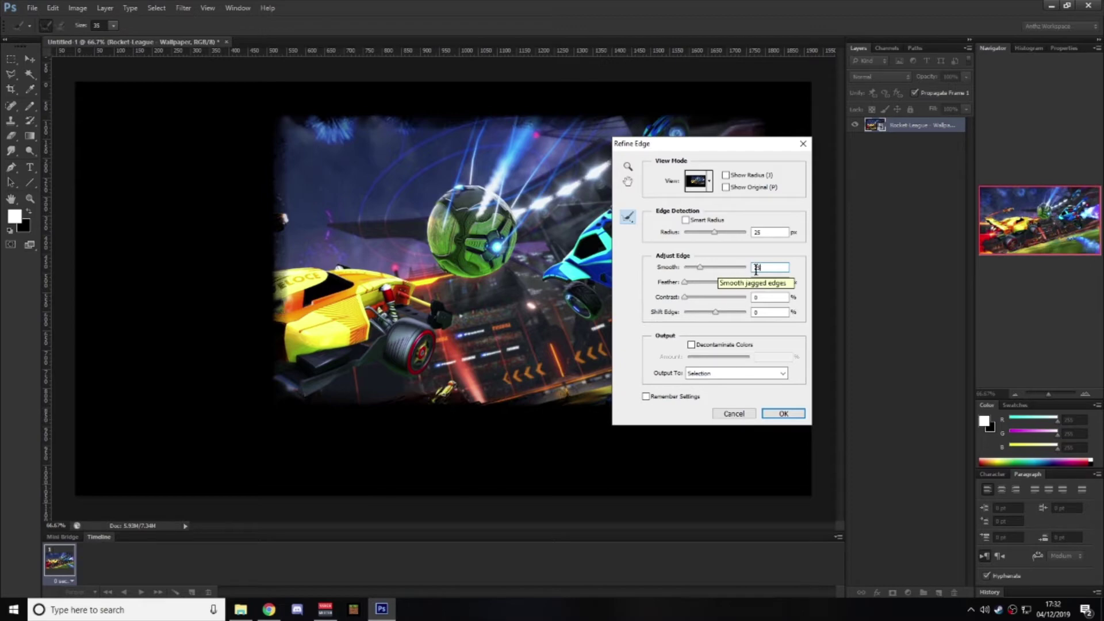
{"action": "left_click", "coordinate": [769, 282]}
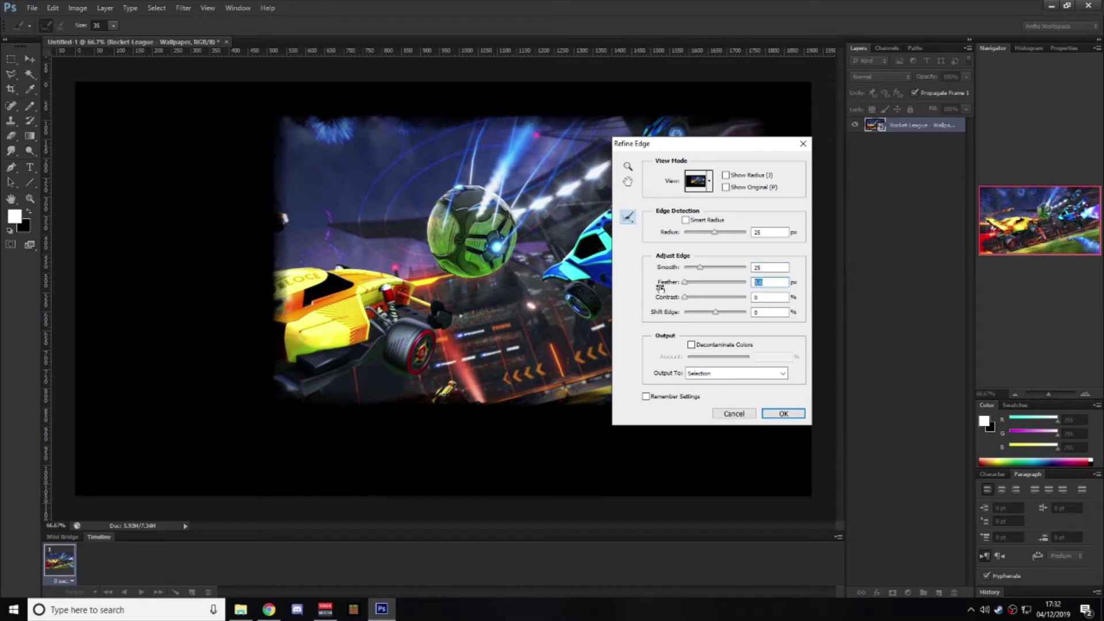
{"action": "type", "text": "25"}
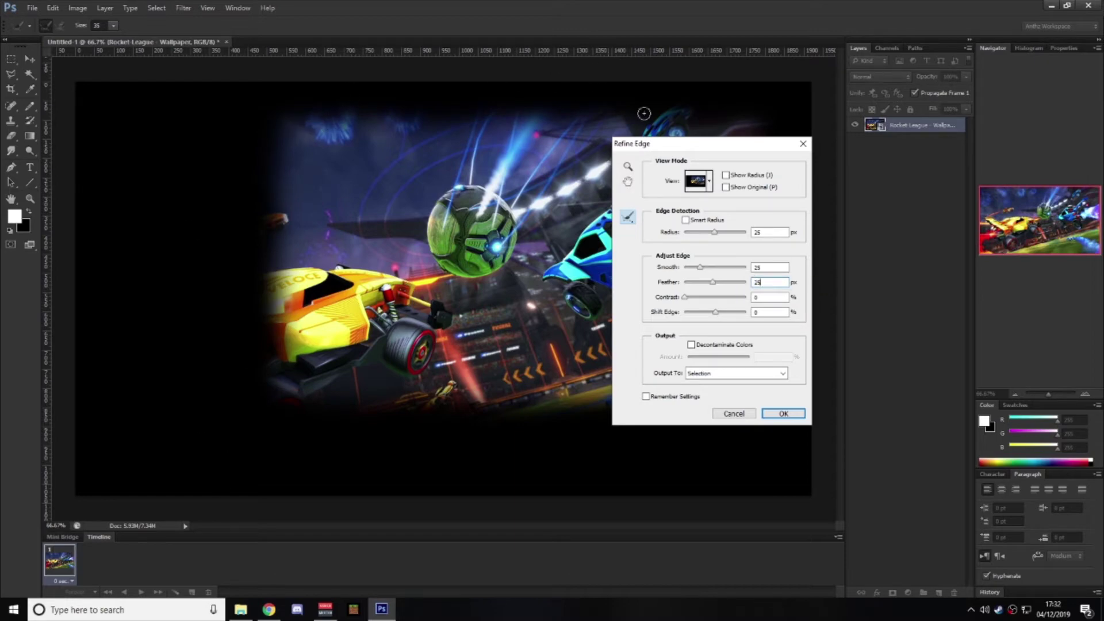
{"action": "left_click", "coordinate": [769, 231]}
{"action": "type", "text": "50"}
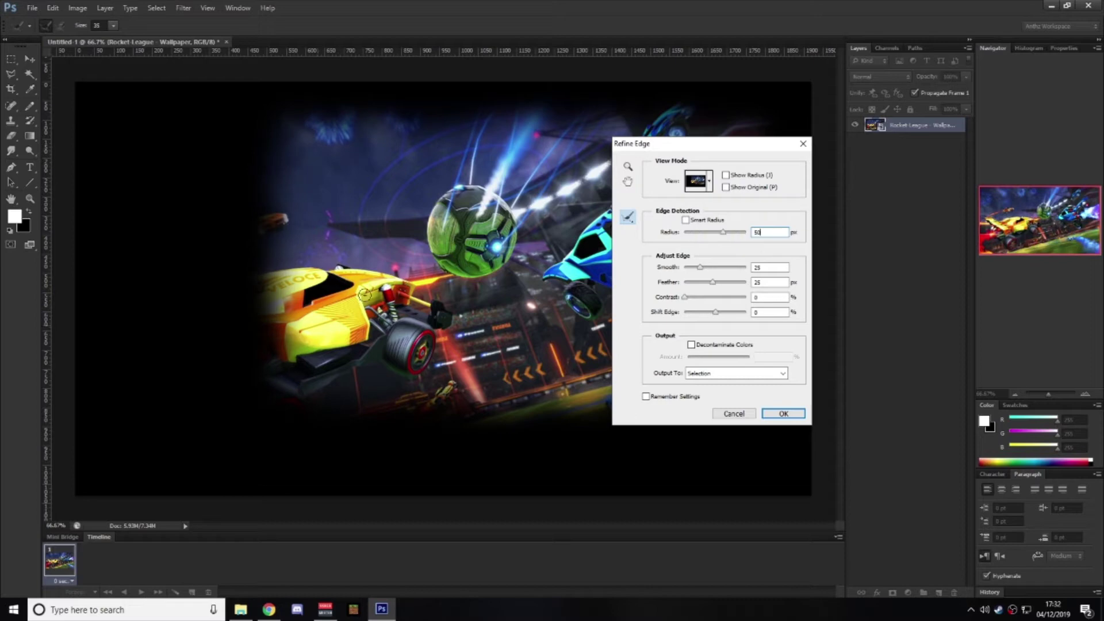
{"action": "left_click", "coordinate": [784, 414]}
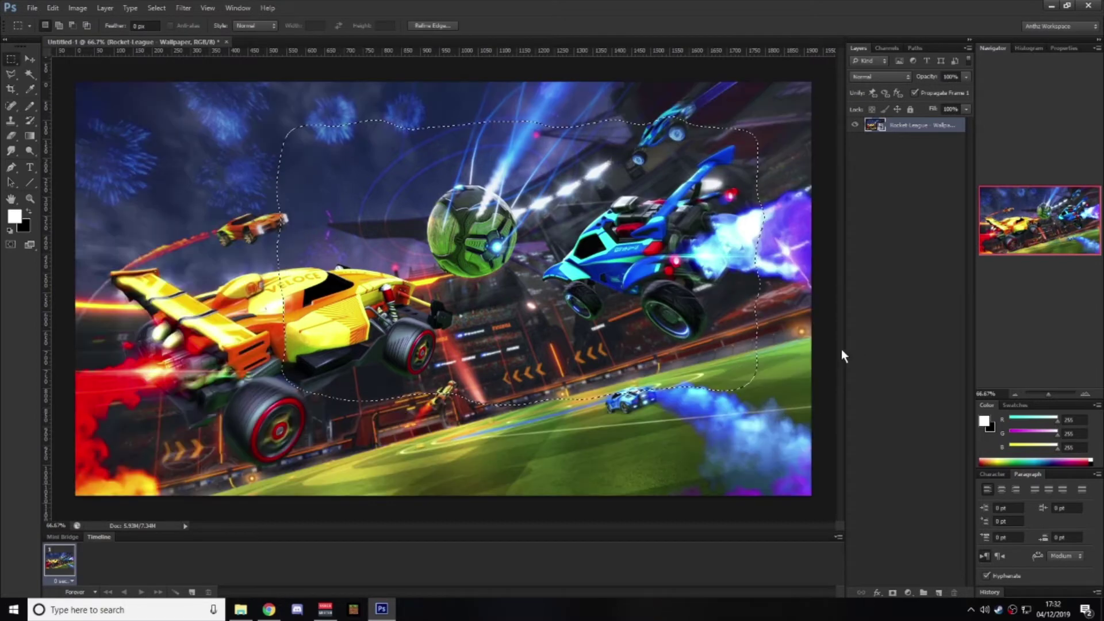
Delete the wallpaper inside the feathered selection and deselect
{"action": "key", "text": "Delete"}
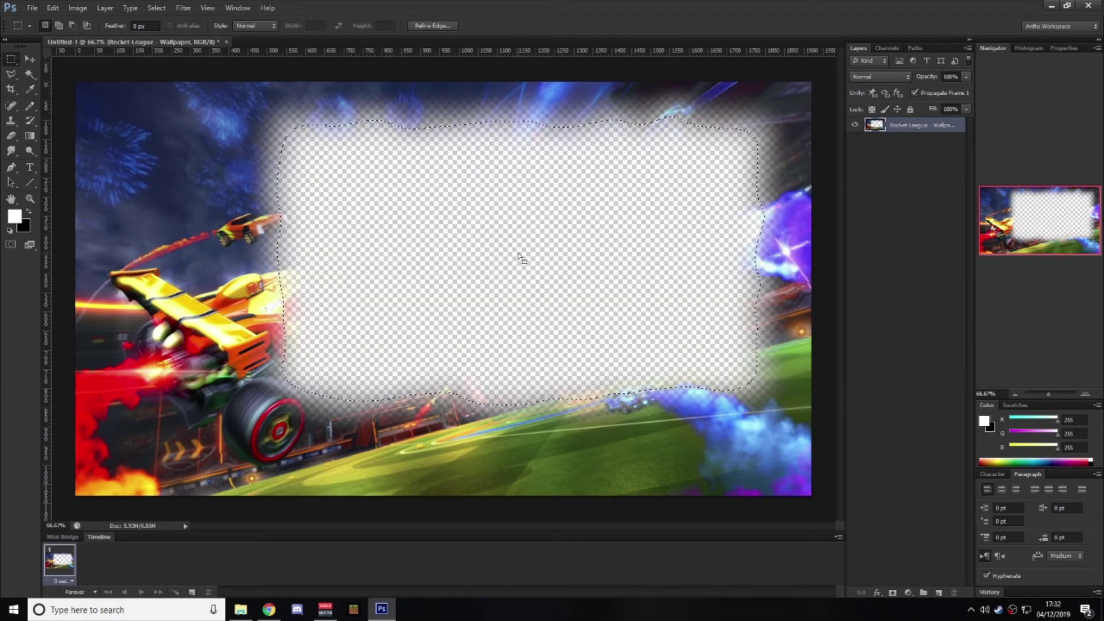
{"action": "key", "text": "ctrl+d"}
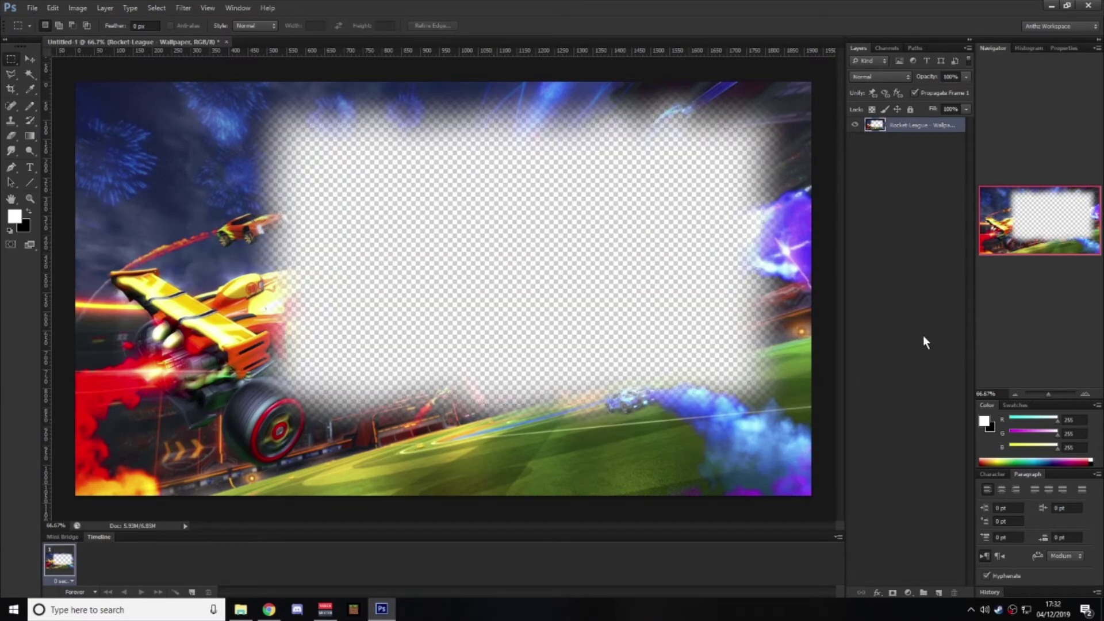
{"action": "left_click", "coordinate": [926, 334]}
Play RL Goal Comp Regular 01.mp4 from Gaming Videos and pause on a frame around 00:45–00:49
{"action": "mouse_move", "coordinate": [267, 614]}
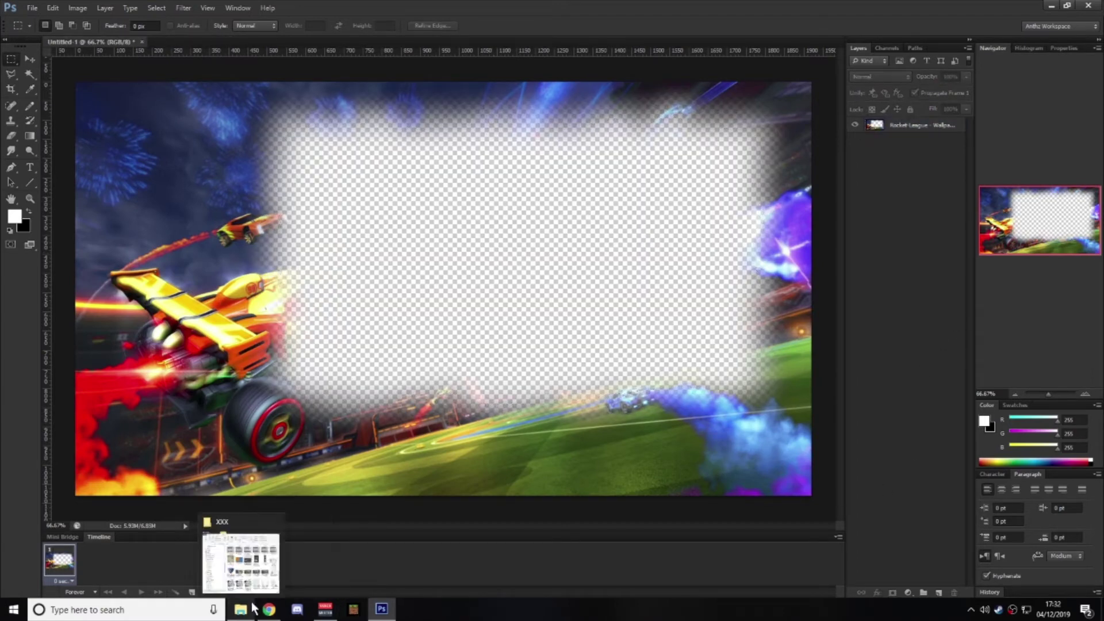
{"action": "left_click", "coordinate": [245, 586]}
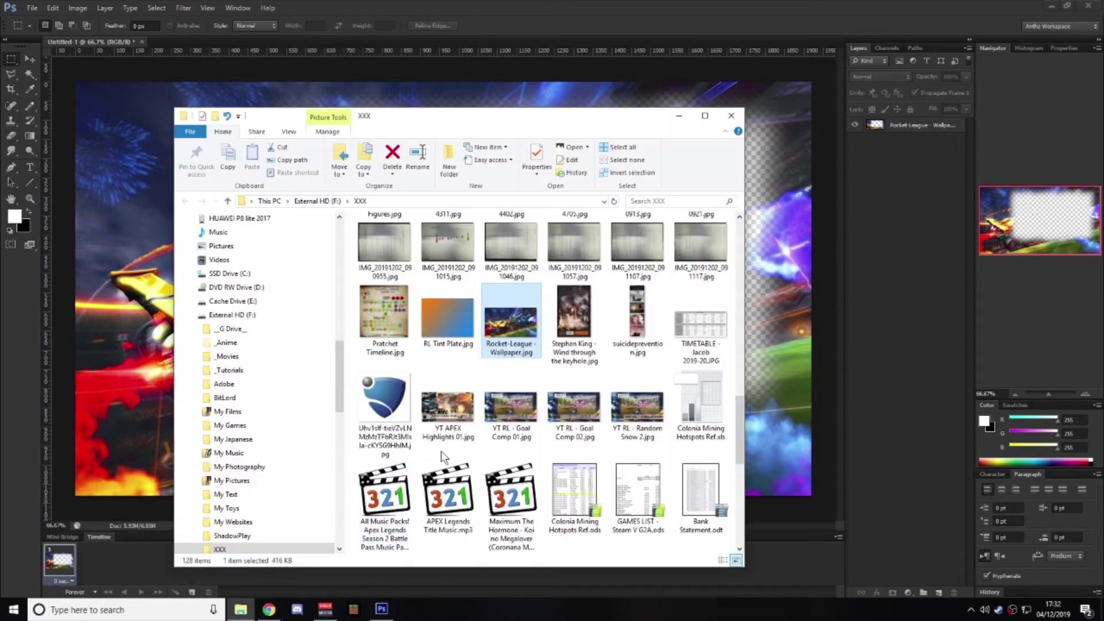
{"action": "key", "text": "alt+Left"}
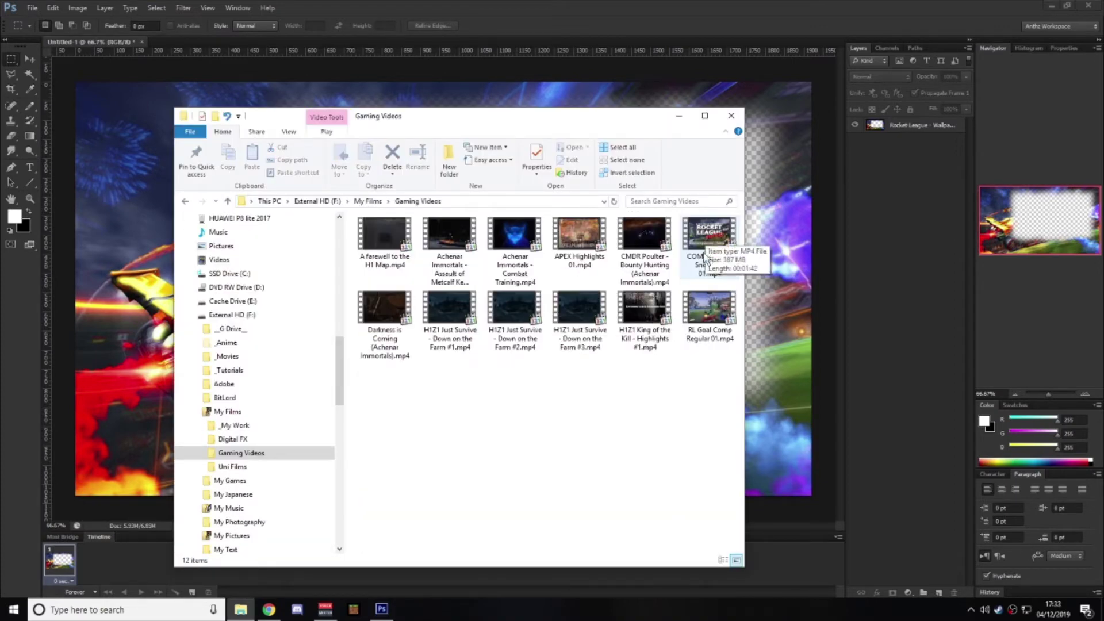
{"action": "double_click", "coordinate": [703, 309]}
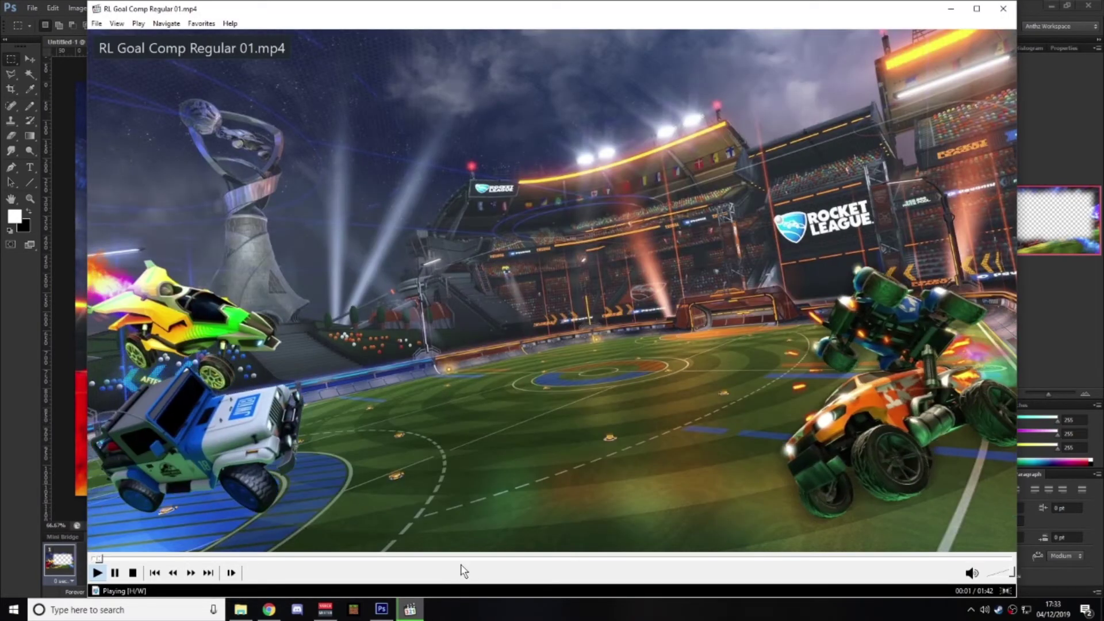
{"action": "left_click", "coordinate": [469, 558]}
{"action": "left_click", "coordinate": [470, 461]}
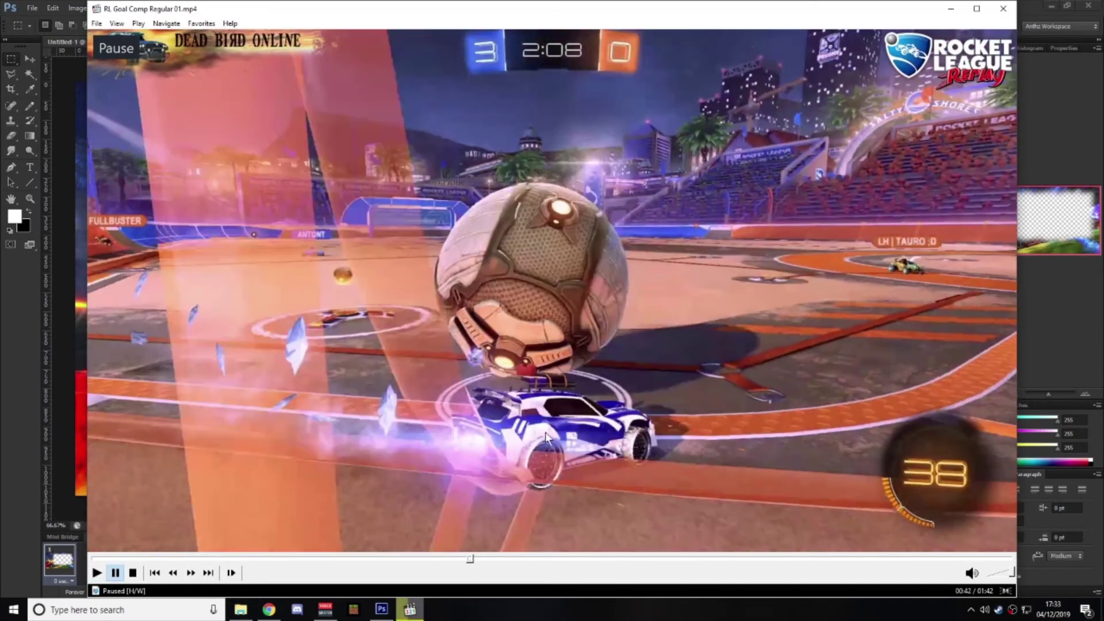
{"action": "left_click", "coordinate": [492, 559]}
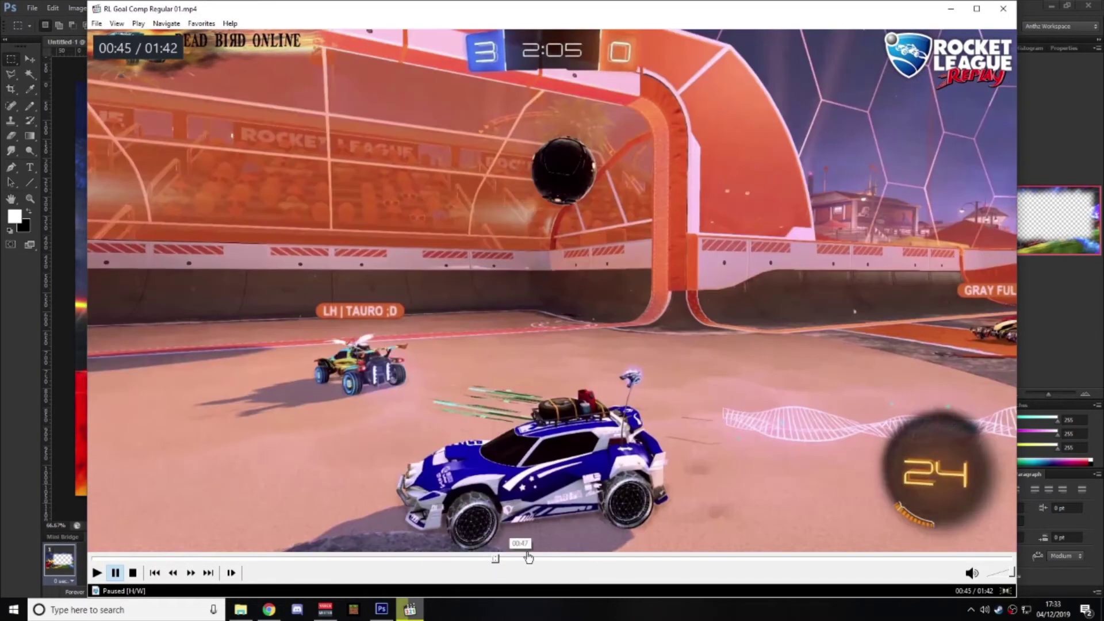
{"action": "left_click", "coordinate": [504, 558]}
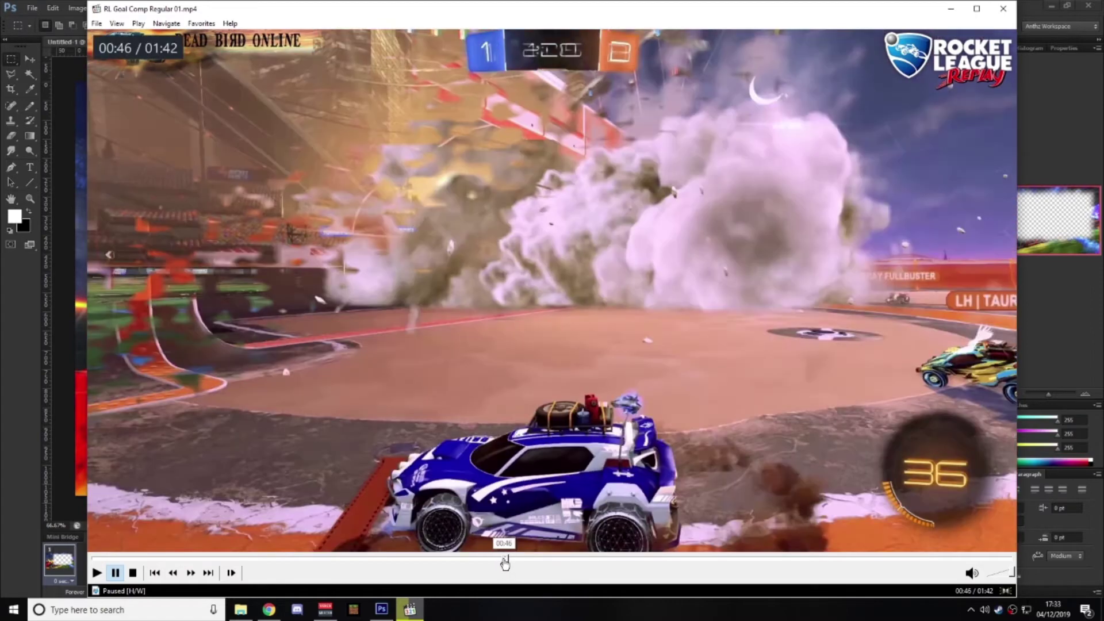
{"action": "left_click", "coordinate": [495, 557]}
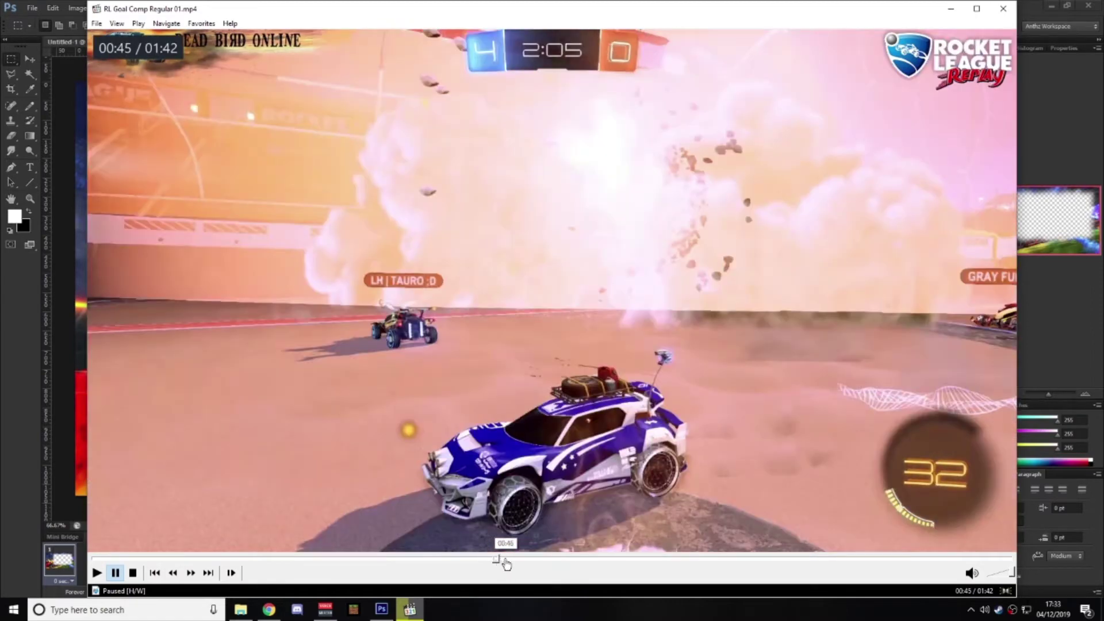
{"action": "key", "text": "Right"}
{"action": "key", "text": "Right"}
{"action": "key", "text": "Left"}
{"action": "key", "text": "Left"}
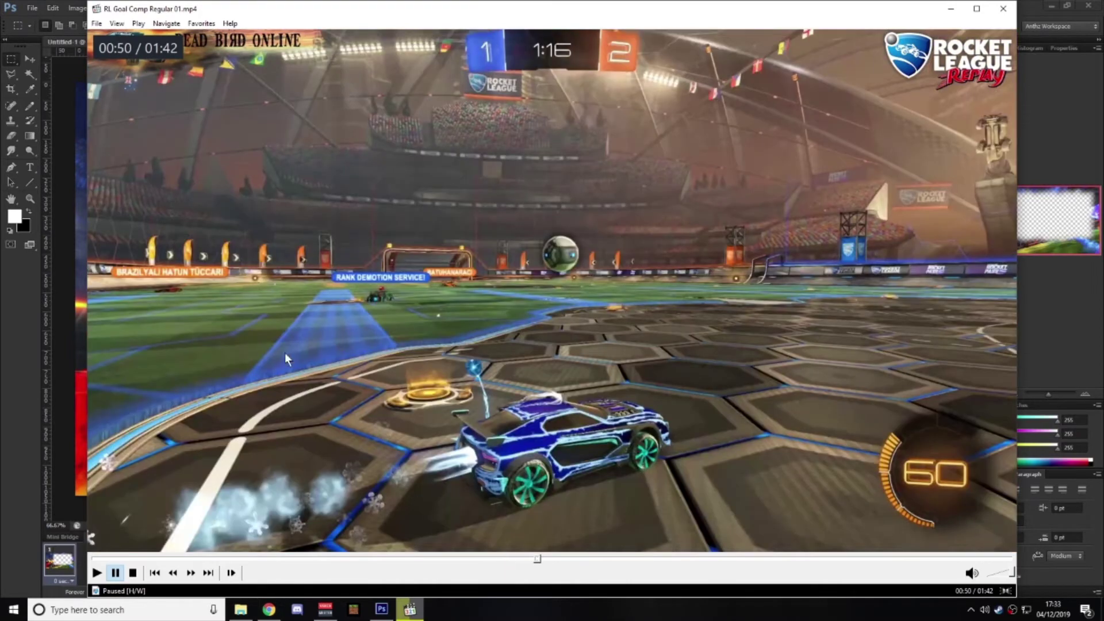
Save the paused frame as a JPEG snapshot in the XXX folder
{"action": "left_click", "coordinate": [96, 24]}
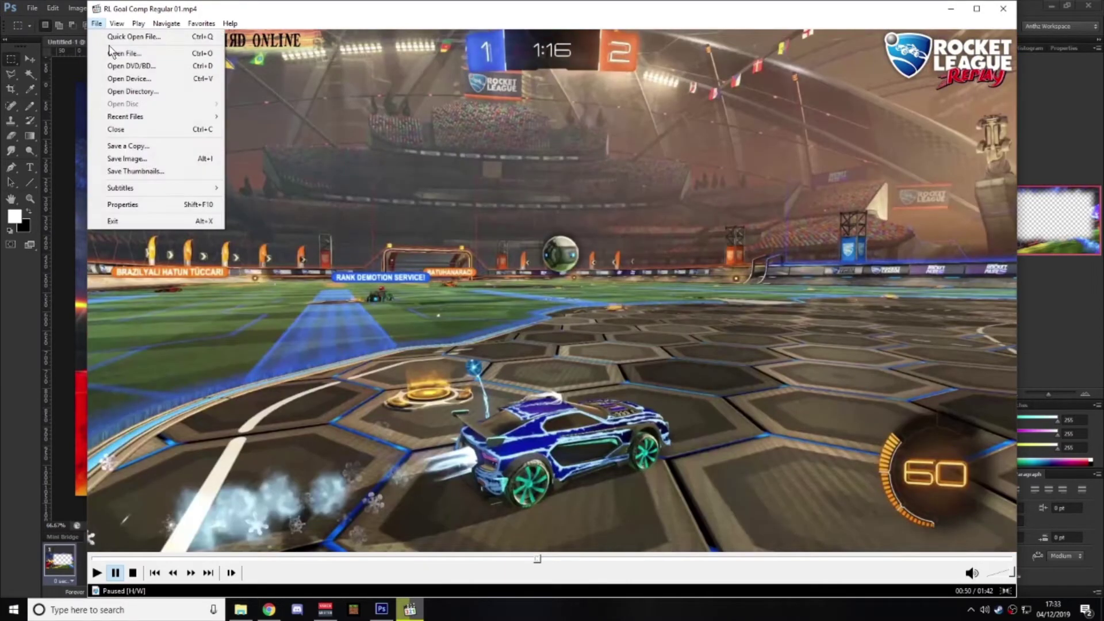
{"action": "left_click", "coordinate": [158, 164]}
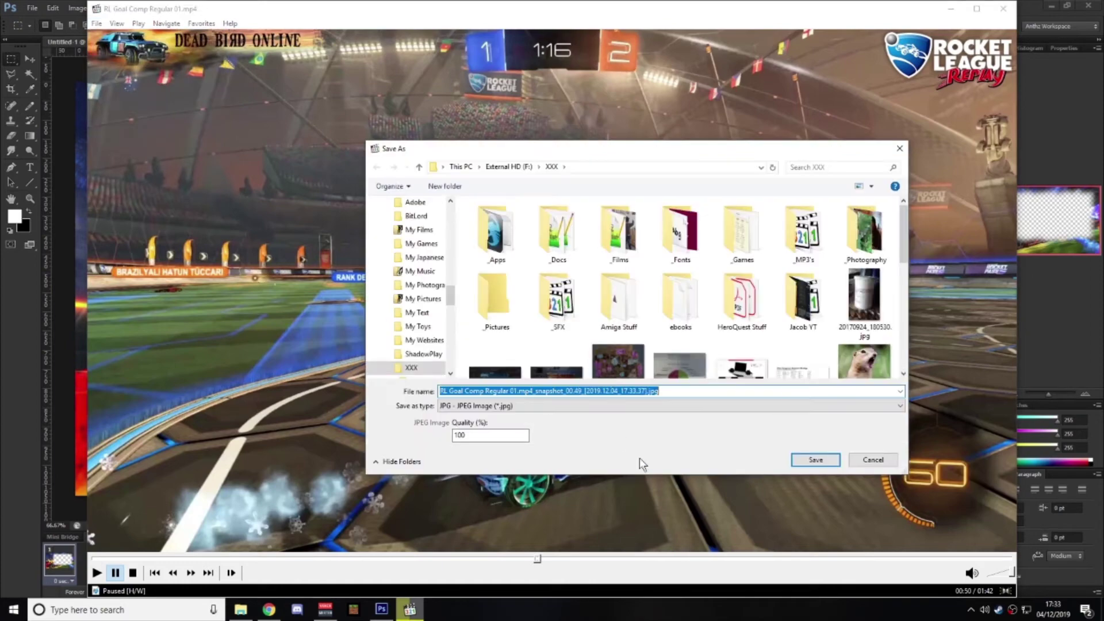
{"action": "left_click", "coordinate": [808, 461]}
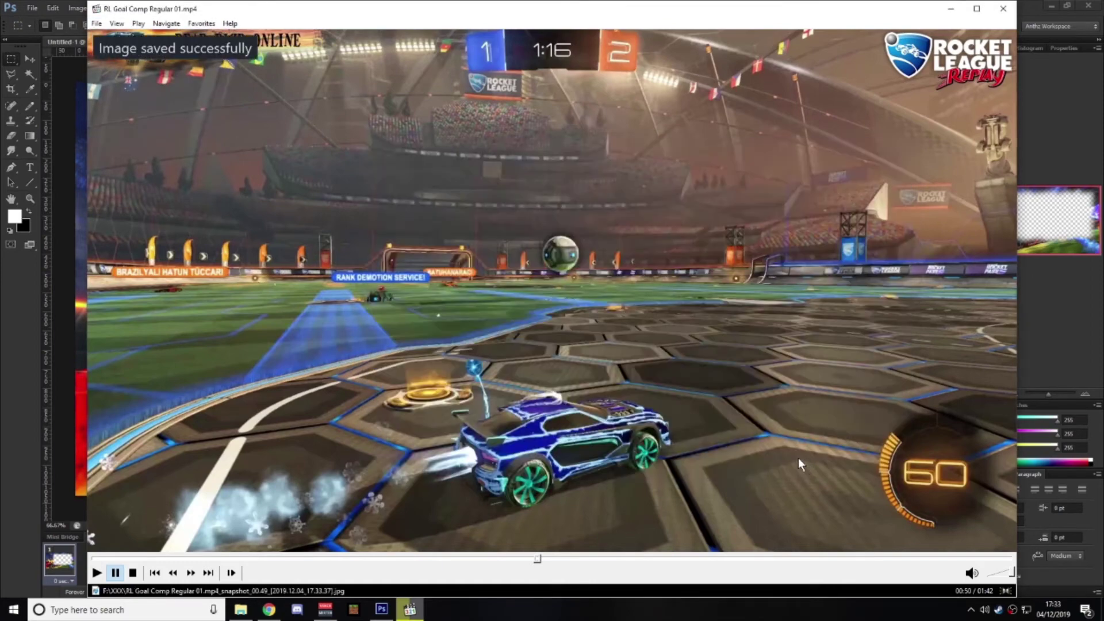
Close the media player and place the gameplay snapshot from the XXX folder onto the canvas
{"action": "left_click", "coordinate": [1003, 8]}
{"action": "scroll", "coordinate": [287, 485], "scroll_direction": "down", "scroll_amount": 4}
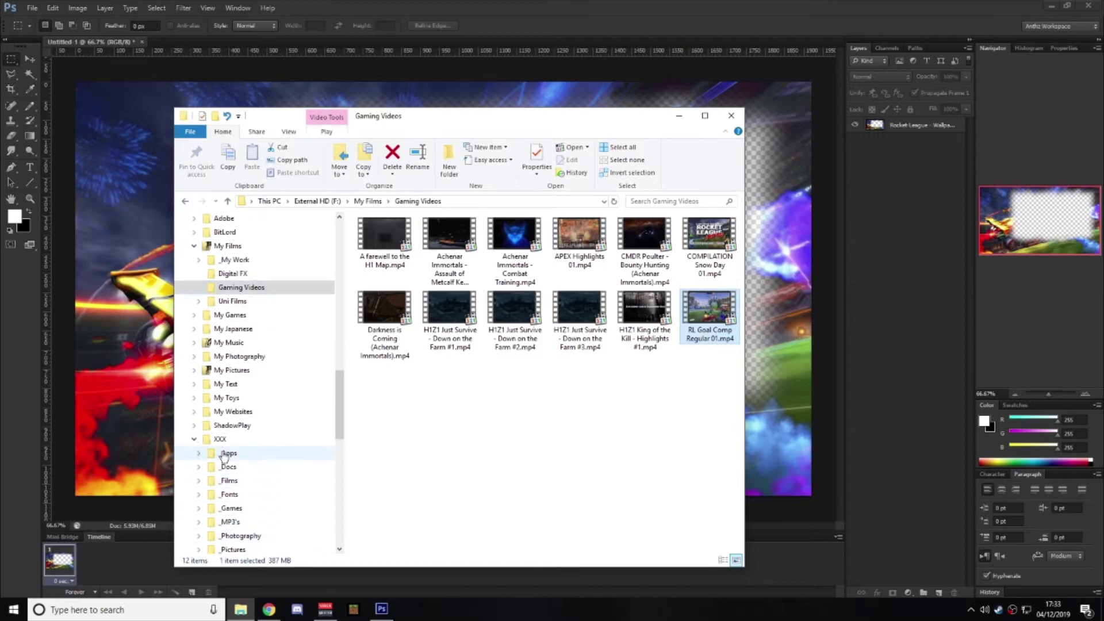
{"action": "left_click", "coordinate": [222, 438]}
{"action": "scroll", "coordinate": [574, 467], "scroll_direction": "down", "scroll_amount": 10}
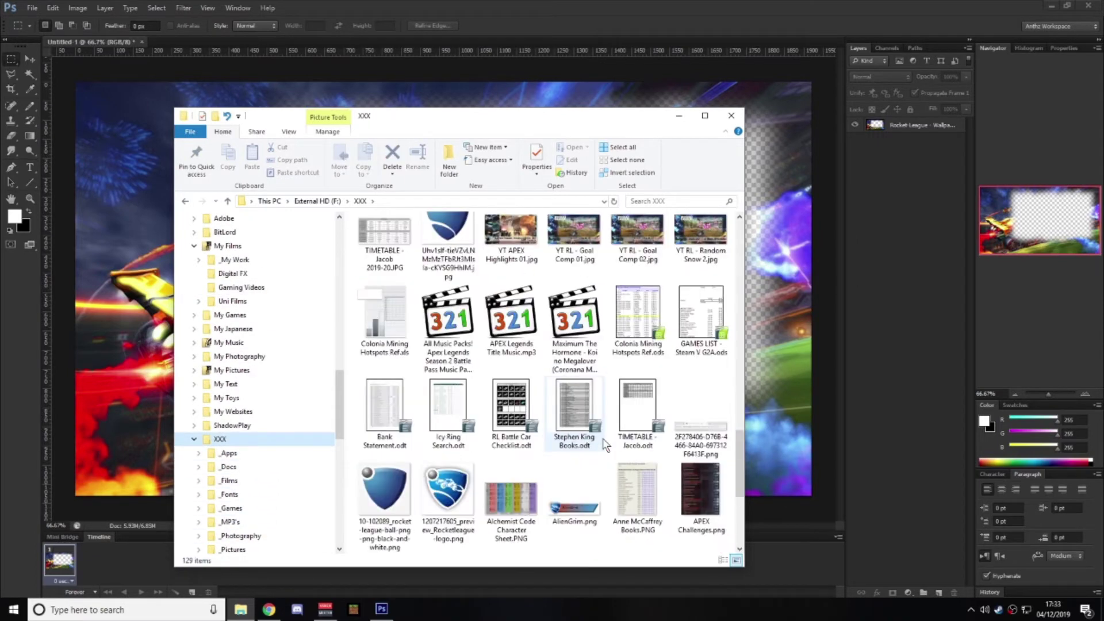
{"action": "scroll", "coordinate": [604, 445], "scroll_direction": "down", "scroll_amount": 3}
{"action": "scroll", "coordinate": [604, 445], "scroll_direction": "up", "scroll_amount": 5}
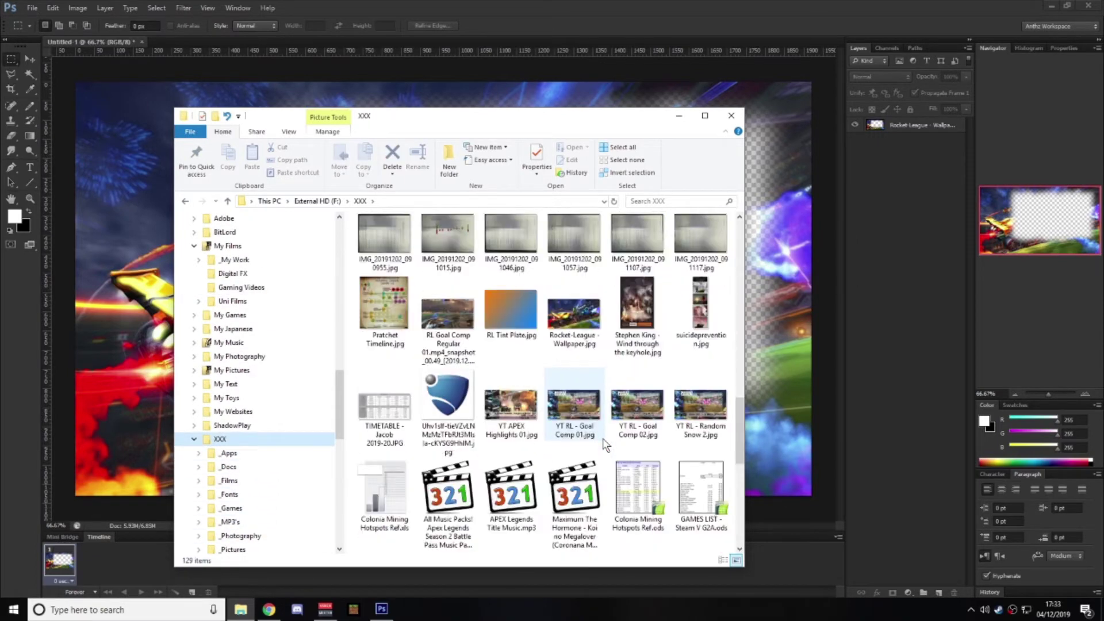
{"action": "left_click_drag", "start_coordinate": [449, 312], "coordinate": [433, 344]}
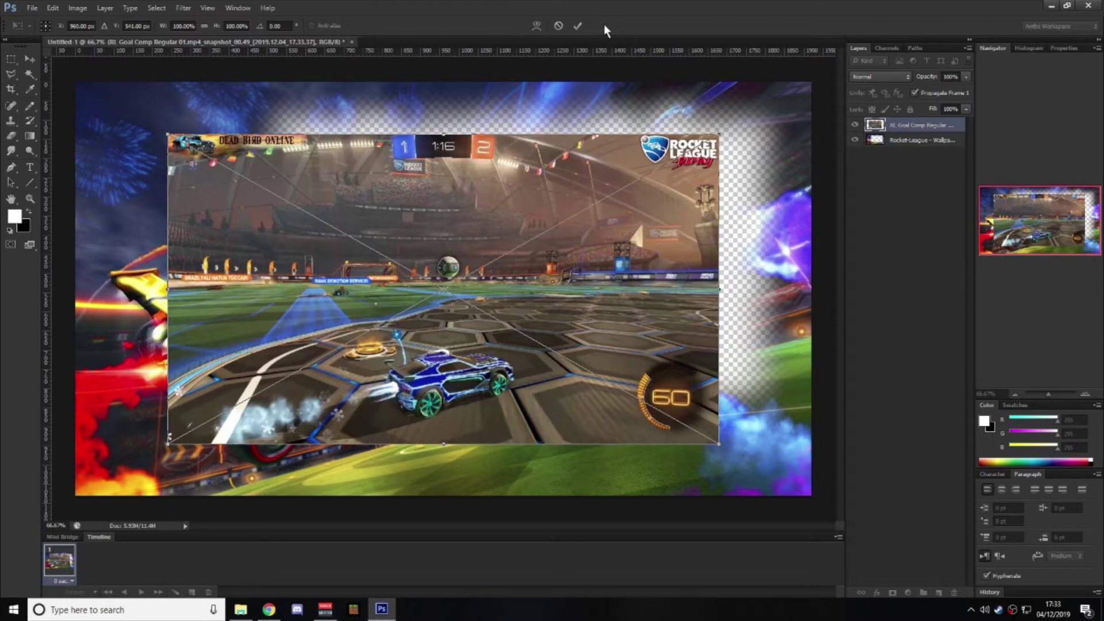
{"action": "key", "text": "Return"}
Move the snapshot layer below the wallpaper and enlarge it to fill the feathered window
{"action": "left_click_drag", "start_coordinate": [885, 125], "coordinate": [885, 171]}
{"action": "left_click", "coordinate": [30, 59]}
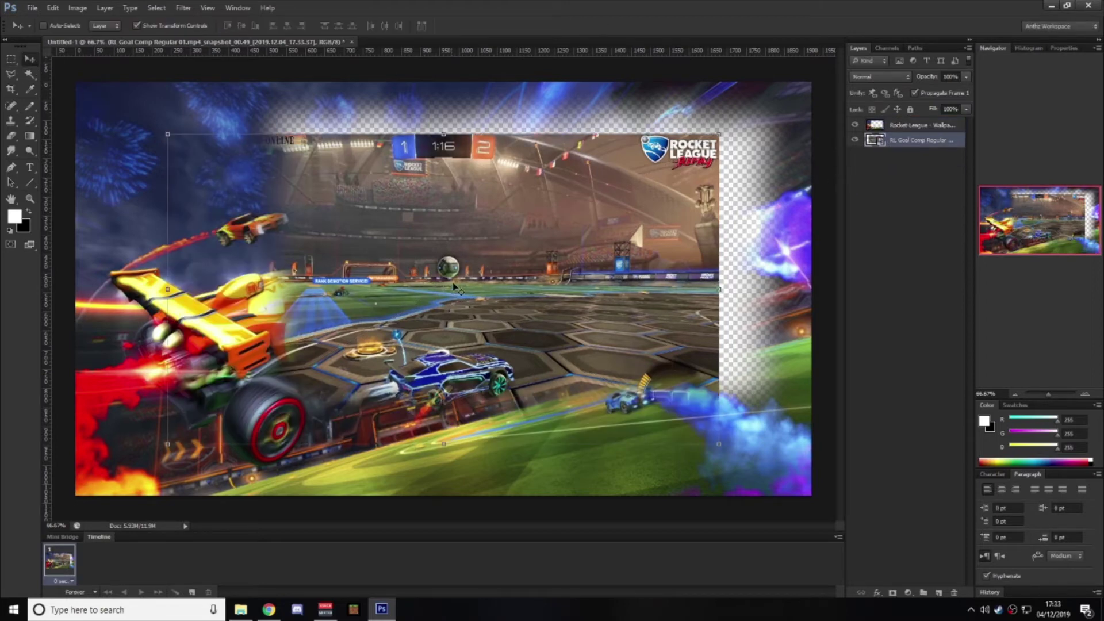
{"action": "left_click_drag", "start_coordinate": [454, 290], "coordinate": [541, 237]}
{"action": "left_click_drag", "start_coordinate": [252, 391], "coordinate": [186, 449]}
{"action": "left_click_drag", "start_coordinate": [568, 323], "coordinate": [576, 314]}
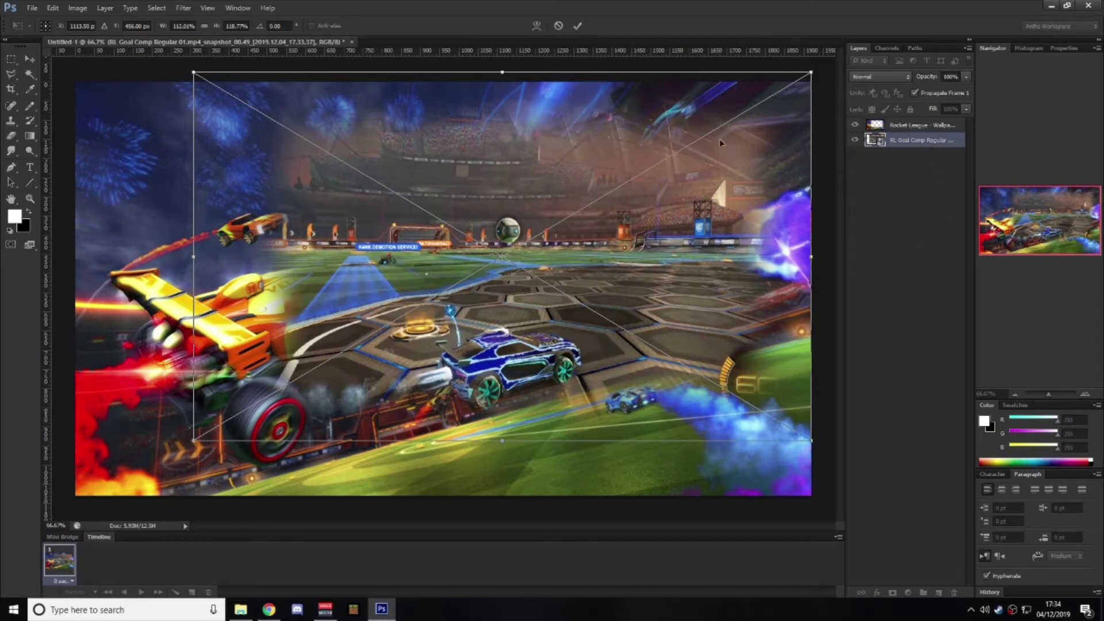
{"action": "left_click", "coordinate": [578, 25]}
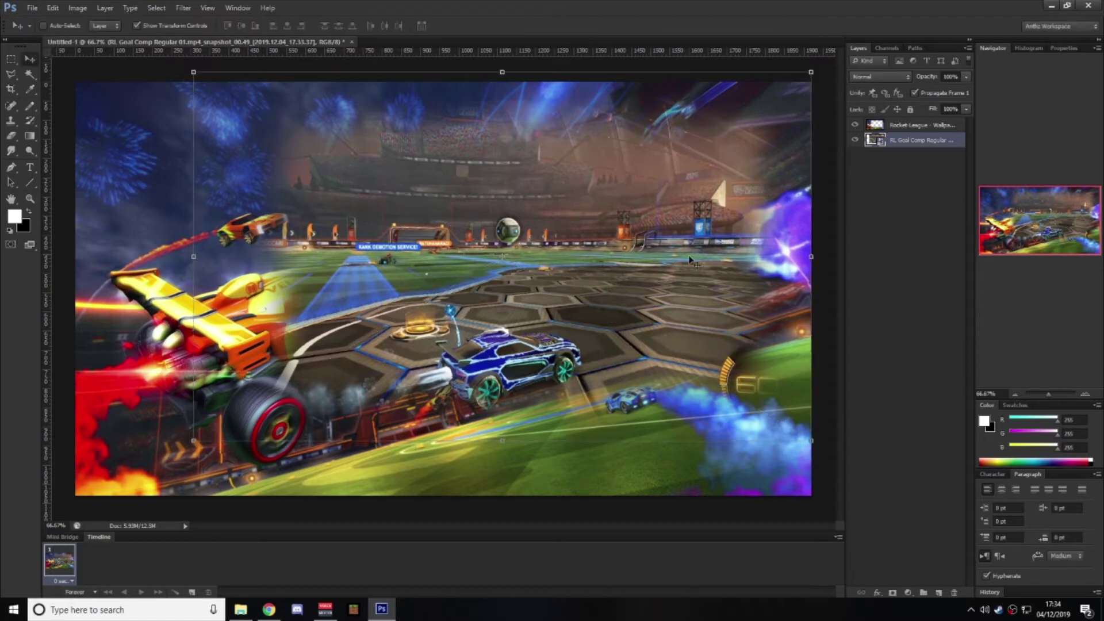
Lower the wallpaper layer's brightness to about -121 with Brightness/Contrast
{"action": "left_click", "coordinate": [898, 130]}
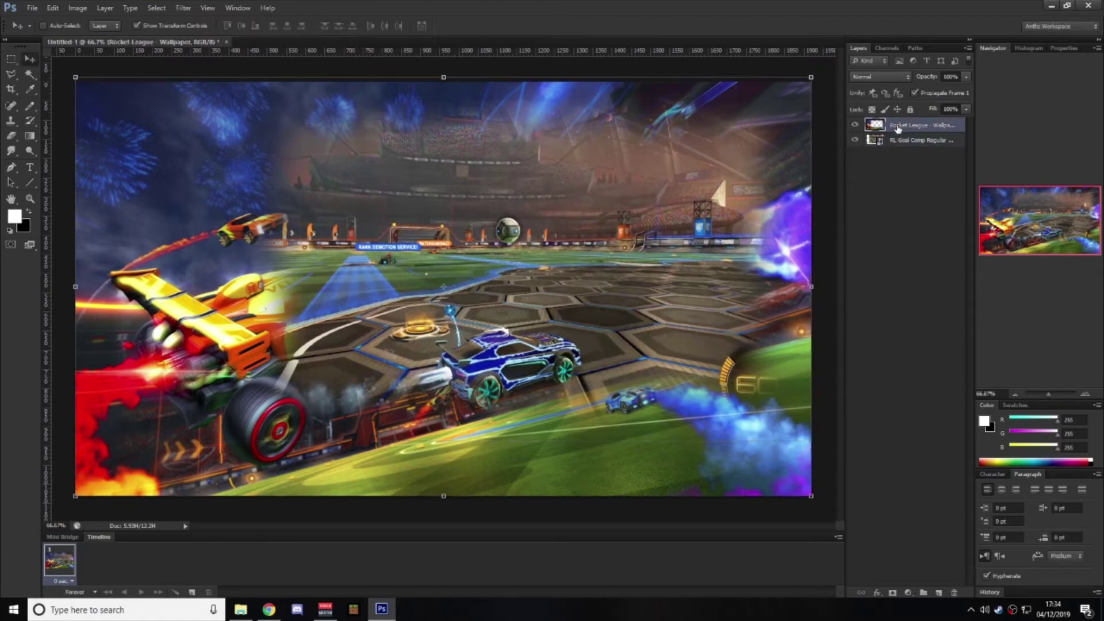
{"action": "left_click", "coordinate": [181, 12]}
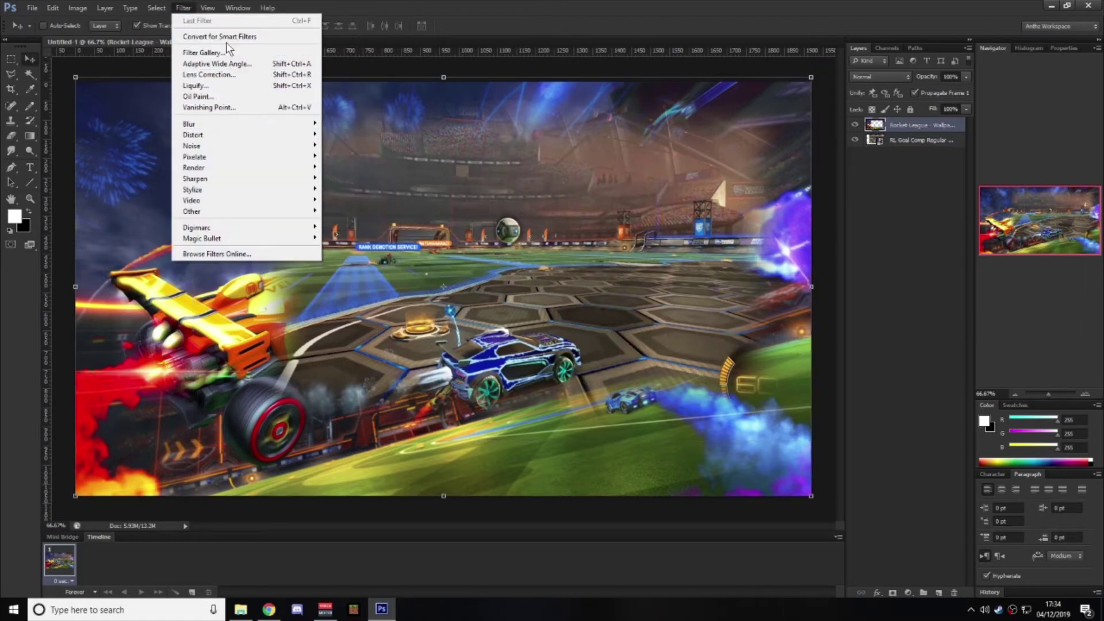
{"action": "mouse_move", "coordinate": [103, 10]}
{"action": "mouse_move", "coordinate": [173, 36]}
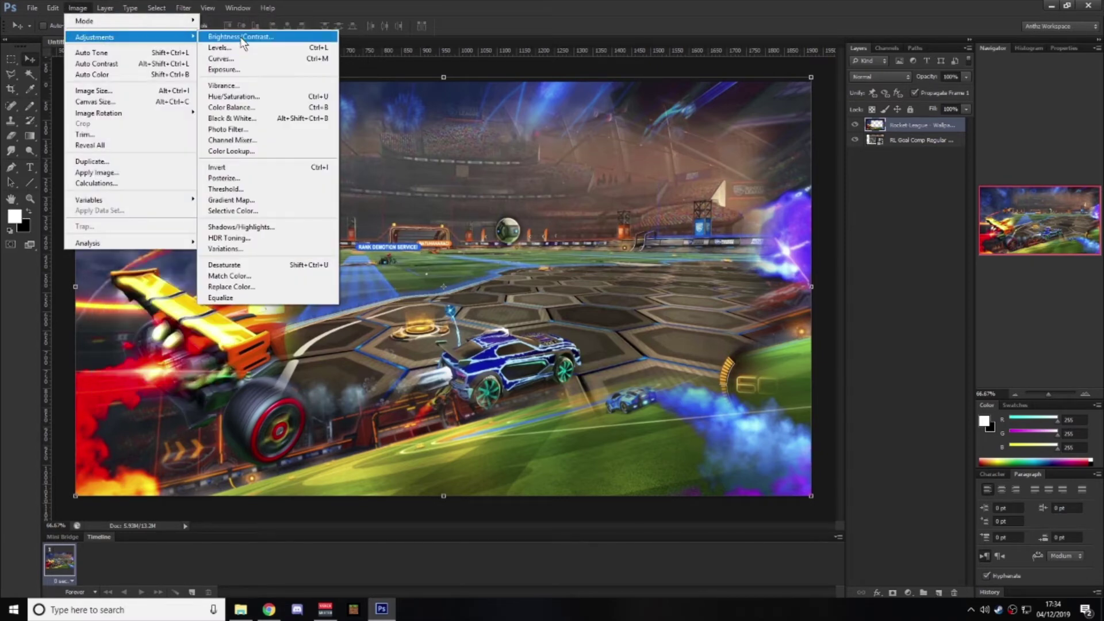
{"action": "left_click", "coordinate": [242, 37]}
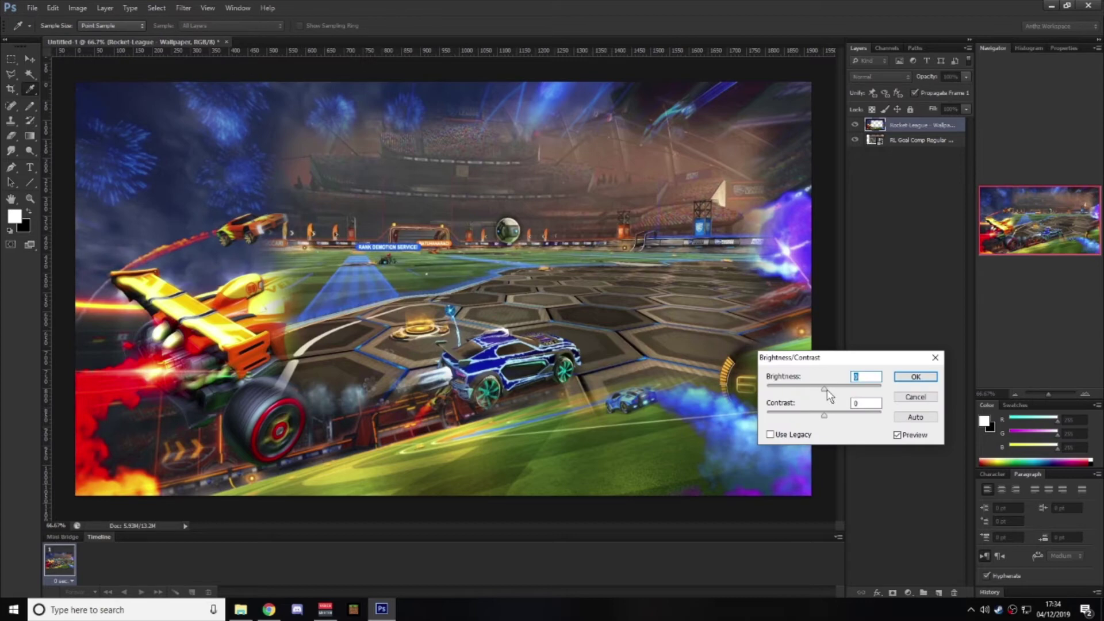
{"action": "left_click_drag", "start_coordinate": [826, 389], "coordinate": [778, 390]}
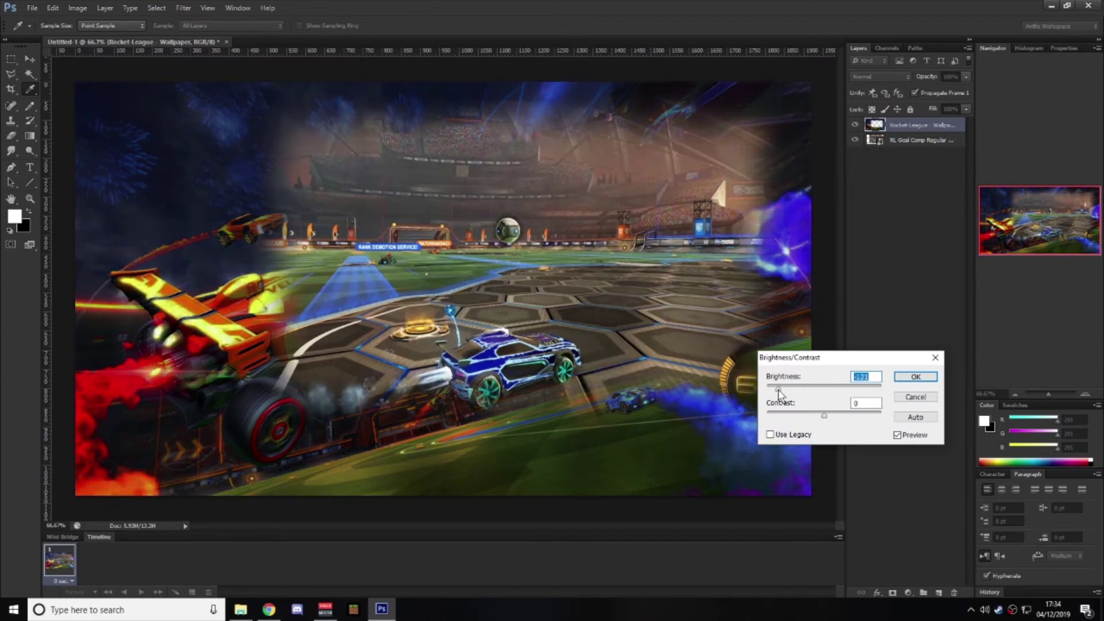
{"action": "left_click", "coordinate": [915, 377]}
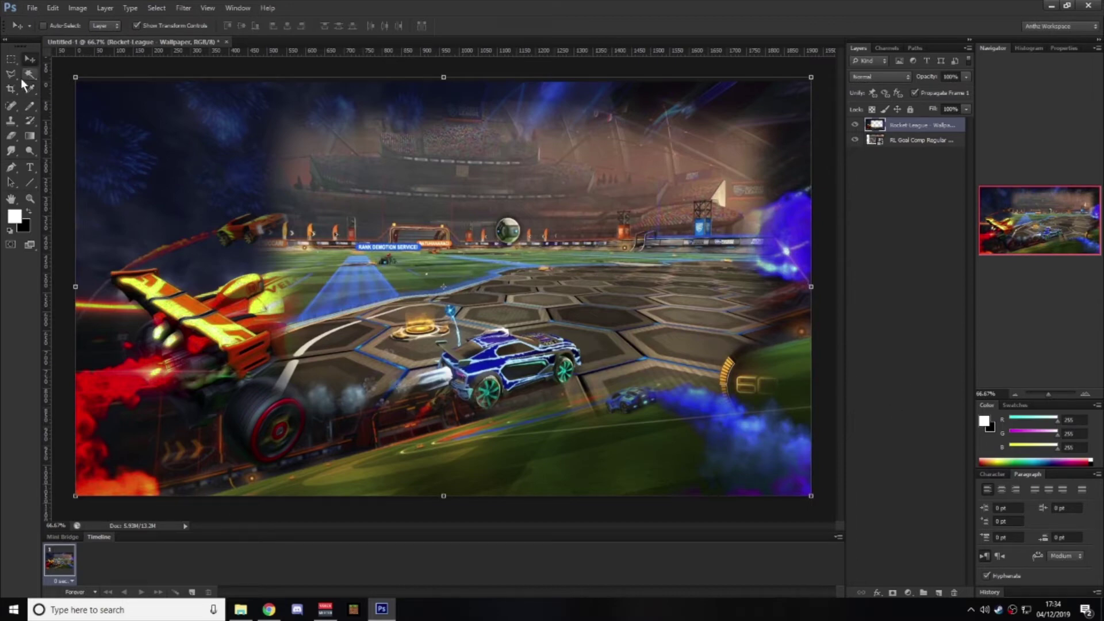
Place RL Logo.png from the XXX folder onto the thumbnail canvas
{"action": "left_click", "coordinate": [241, 609]}
{"action": "scroll", "coordinate": [517, 397], "scroll_direction": "down", "scroll_amount": 5}
{"action": "scroll", "coordinate": [534, 406], "scroll_direction": "up", "scroll_amount": 5}
{"action": "scroll", "coordinate": [541, 411], "scroll_direction": "down", "scroll_amount": 3}
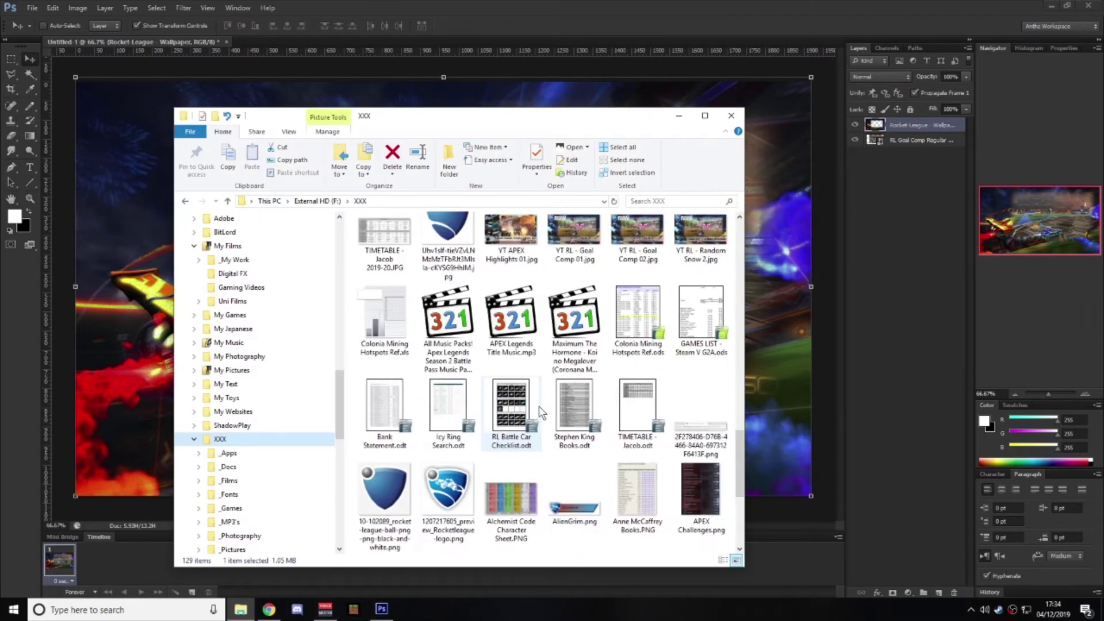
{"action": "scroll", "coordinate": [541, 411], "scroll_direction": "down", "scroll_amount": 3}
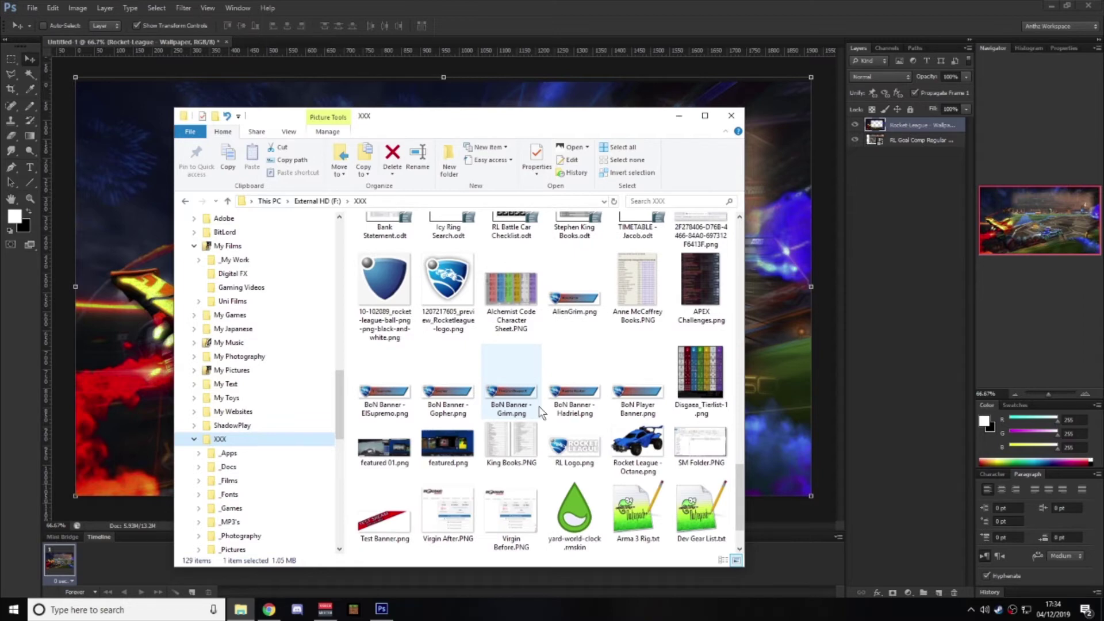
{"action": "scroll", "coordinate": [540, 412], "scroll_direction": "down", "scroll_amount": 2}
{"action": "left_click", "coordinate": [134, 348]}
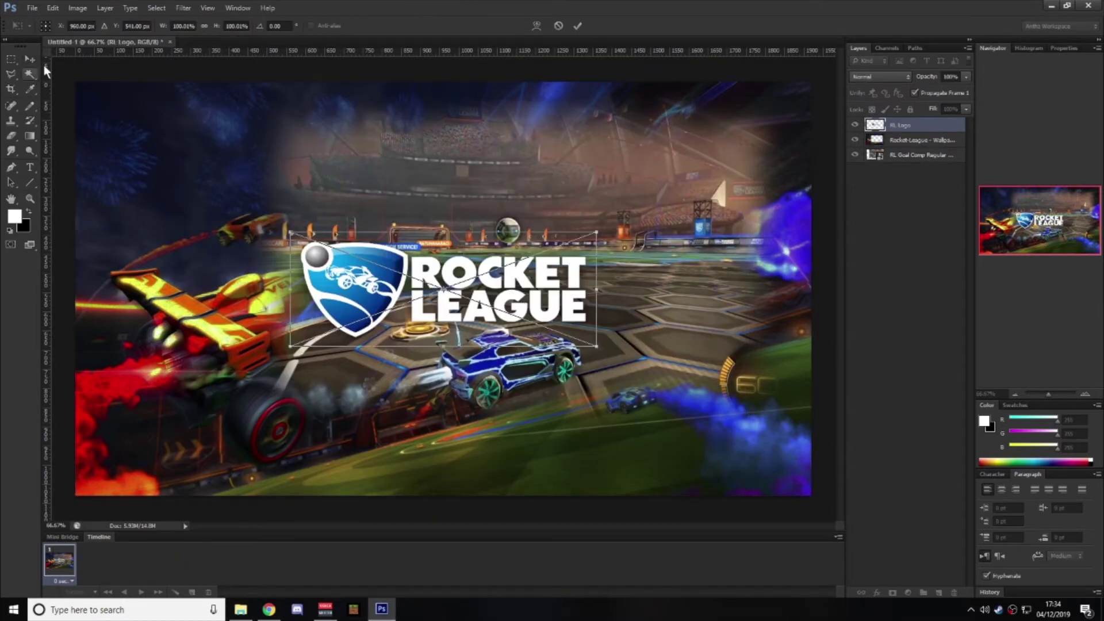
{"action": "left_click", "coordinate": [578, 25]}
Move the logo to the top-left corner and scale it proportionally to about 85.25%
{"action": "left_click_drag", "start_coordinate": [513, 285], "coordinate": [296, 138]}
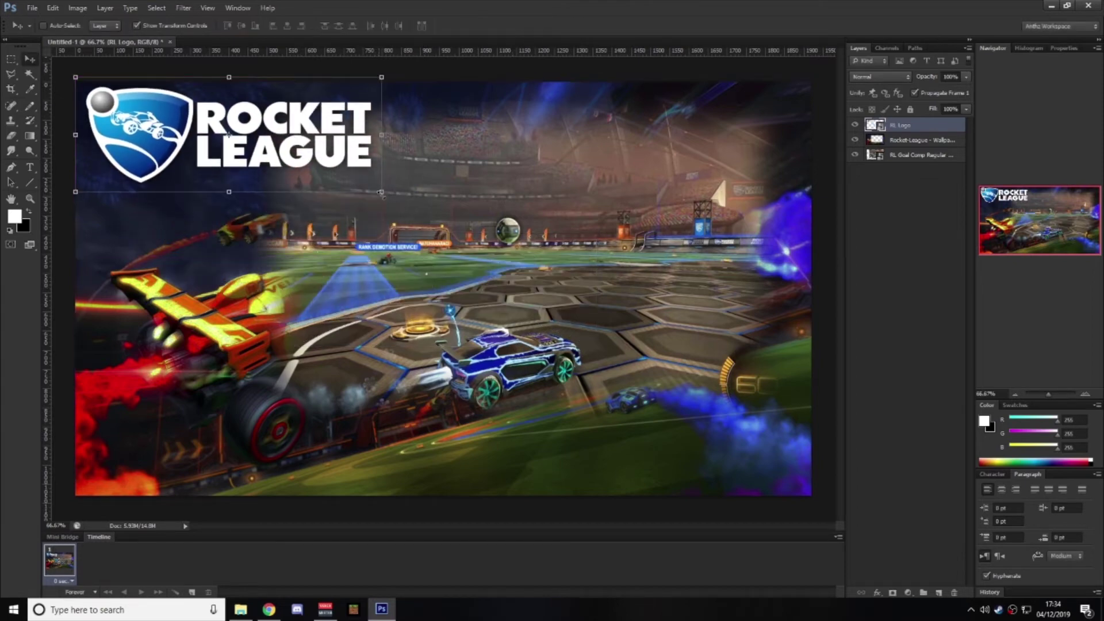
{"action": "left_click_drag", "start_coordinate": [381, 191], "coordinate": [336, 185]}
{"action": "left_click", "coordinate": [204, 26]}
{"action": "mouse_move", "coordinate": [277, 163]}
{"action": "left_mouse_down"}
{"action": "mouse_move", "coordinate": [274, 150]}
{"action": "mouse_move", "coordinate": [277, 161]}
{"action": "left_mouse_up"}
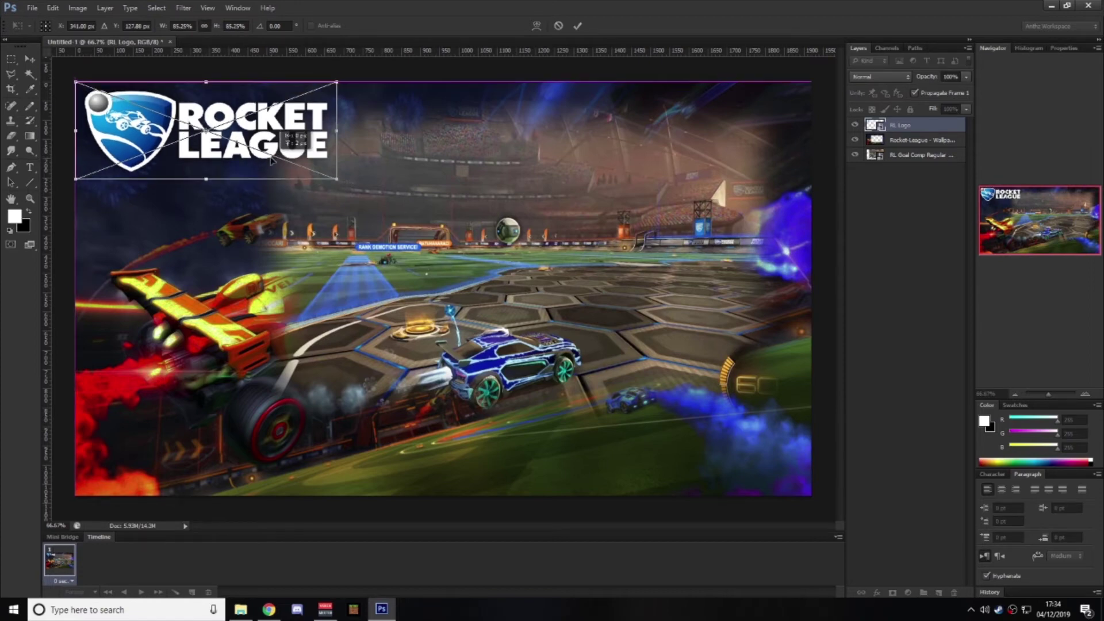
{"action": "left_click", "coordinate": [578, 25]}
Draw a wide rectangle bar, Rectangle 1, across the lower part of the thumbnail
{"action": "right_click", "coordinate": [24, 136]}
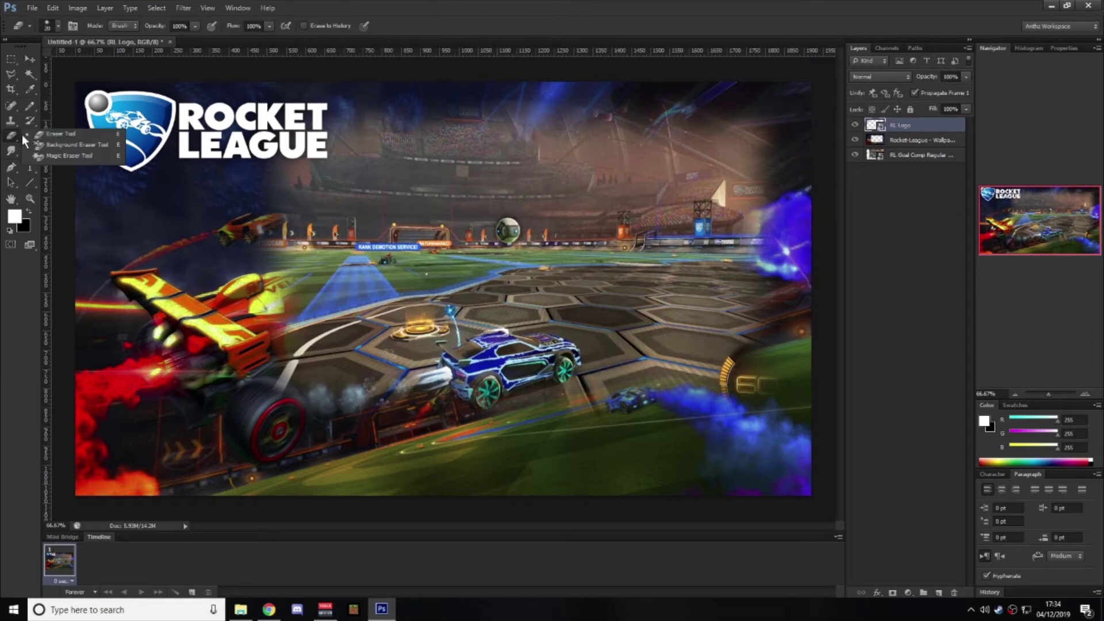
{"action": "left_click", "coordinate": [86, 135]}
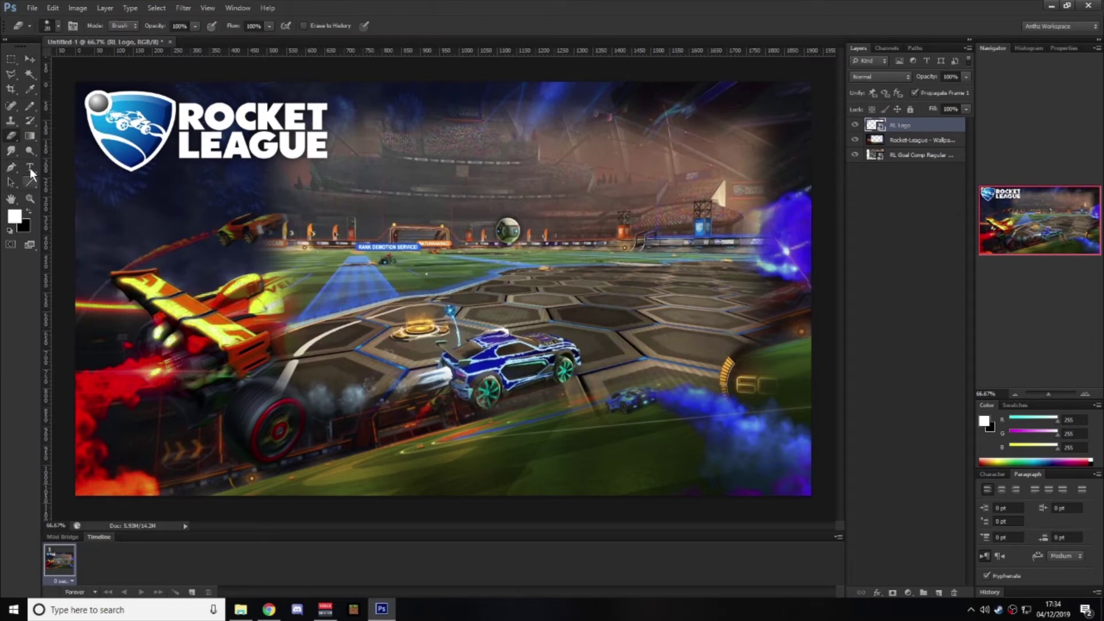
{"action": "left_click", "coordinate": [29, 134]}
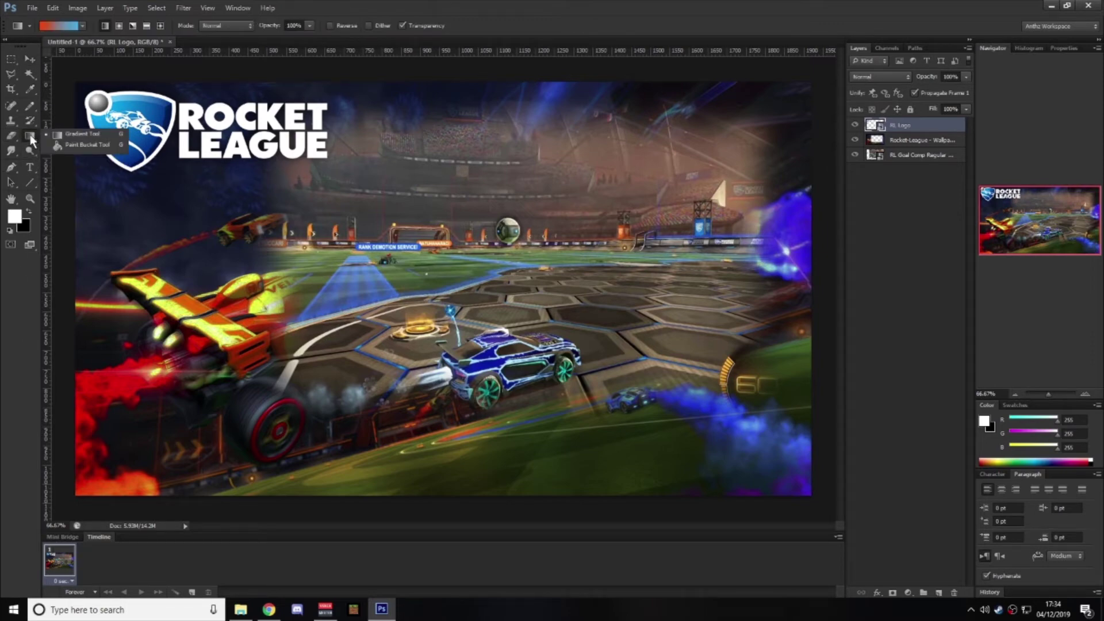
{"action": "right_click", "coordinate": [30, 185]}
{"action": "left_click", "coordinate": [60, 184]}
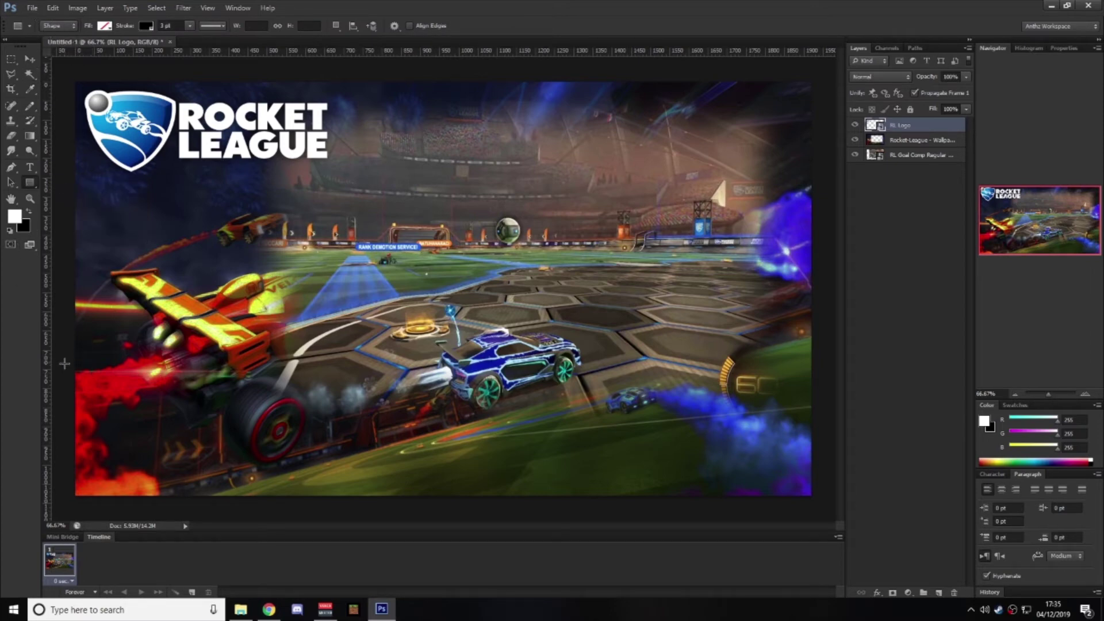
{"action": "left_click_drag", "start_coordinate": [63, 365], "coordinate": [827, 476]}
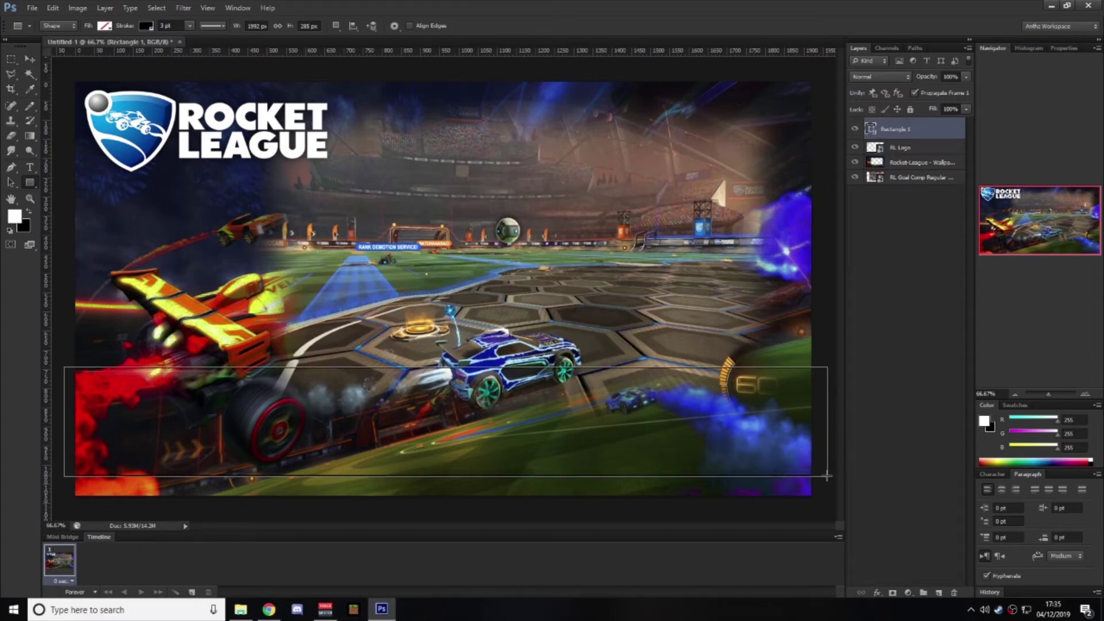
Give the bar a white fill and a 10 pt black stroke
{"action": "left_click", "coordinate": [104, 26]}
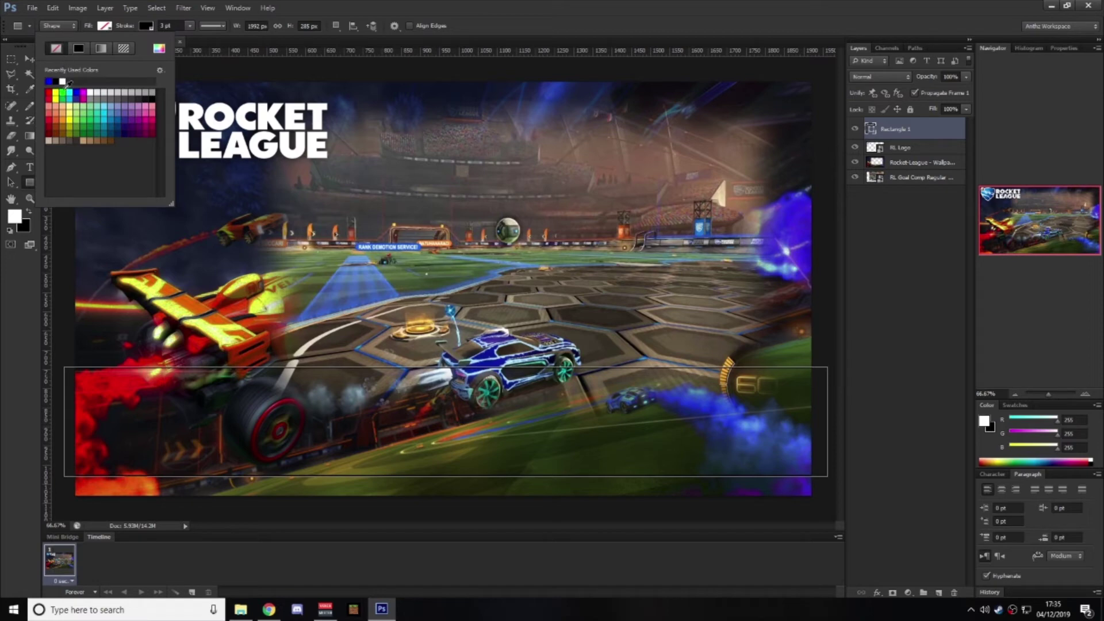
{"action": "left_click", "coordinate": [89, 93]}
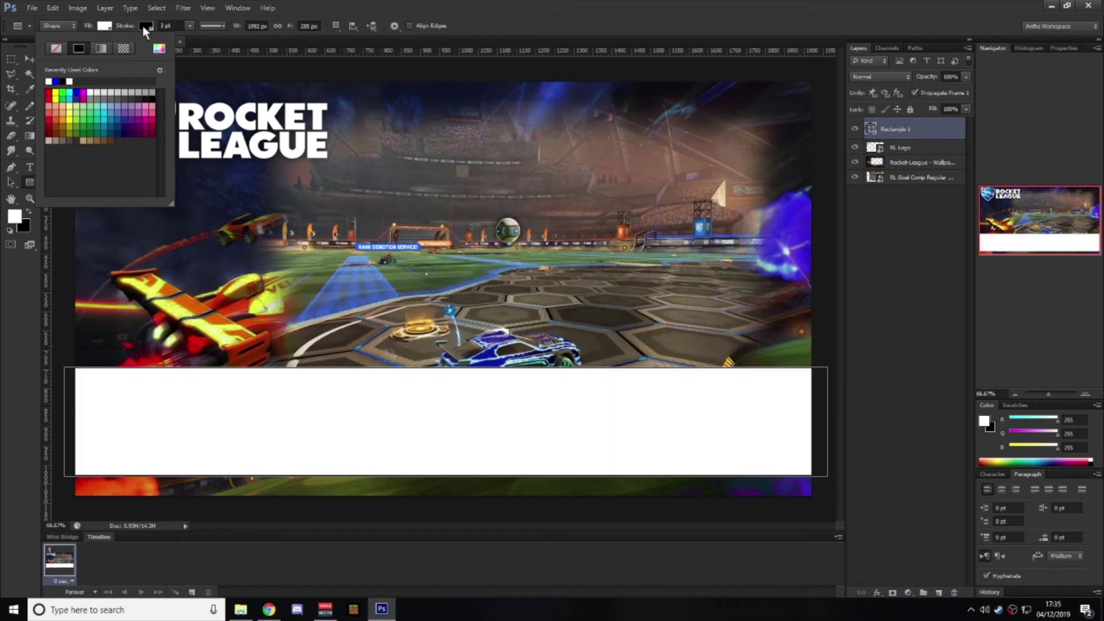
{"action": "left_click", "coordinate": [57, 81]}
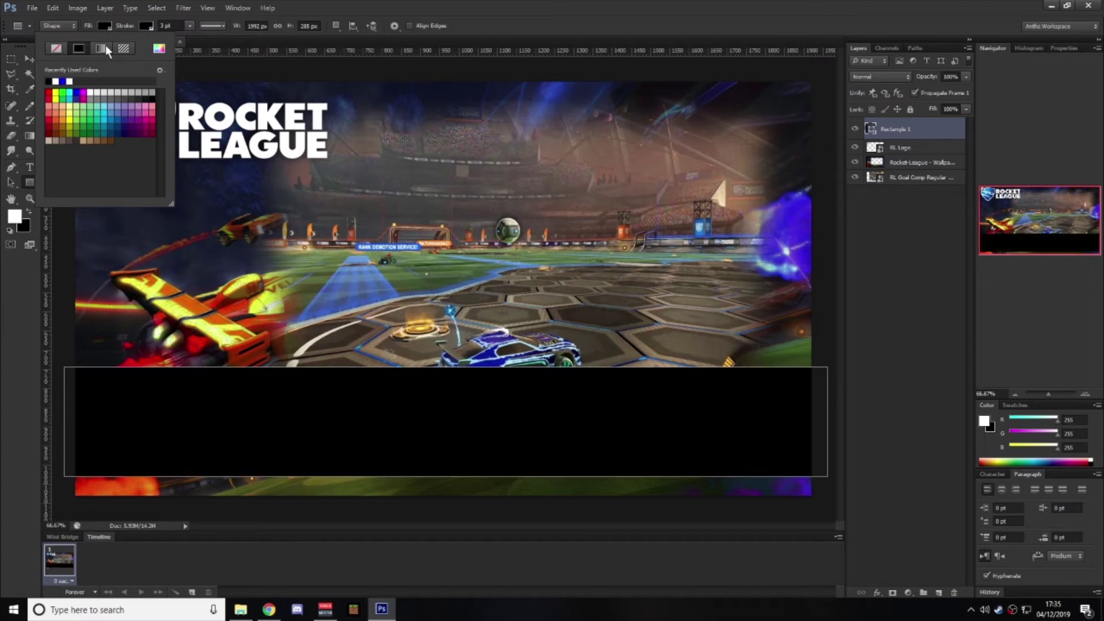
{"action": "left_click", "coordinate": [57, 81]}
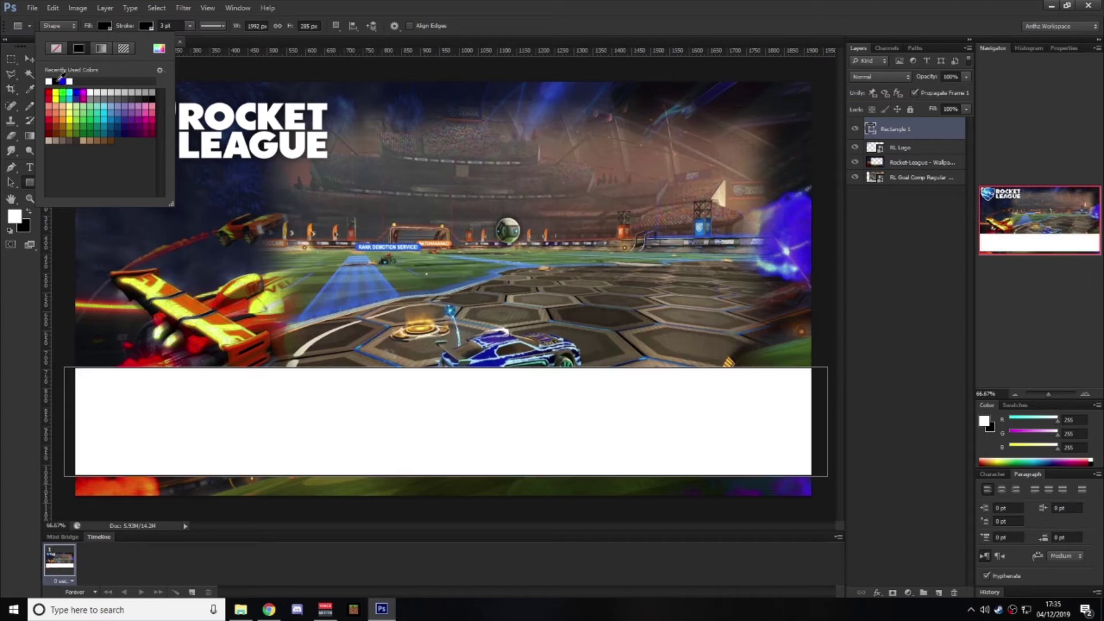
{"action": "left_click", "coordinate": [146, 26]}
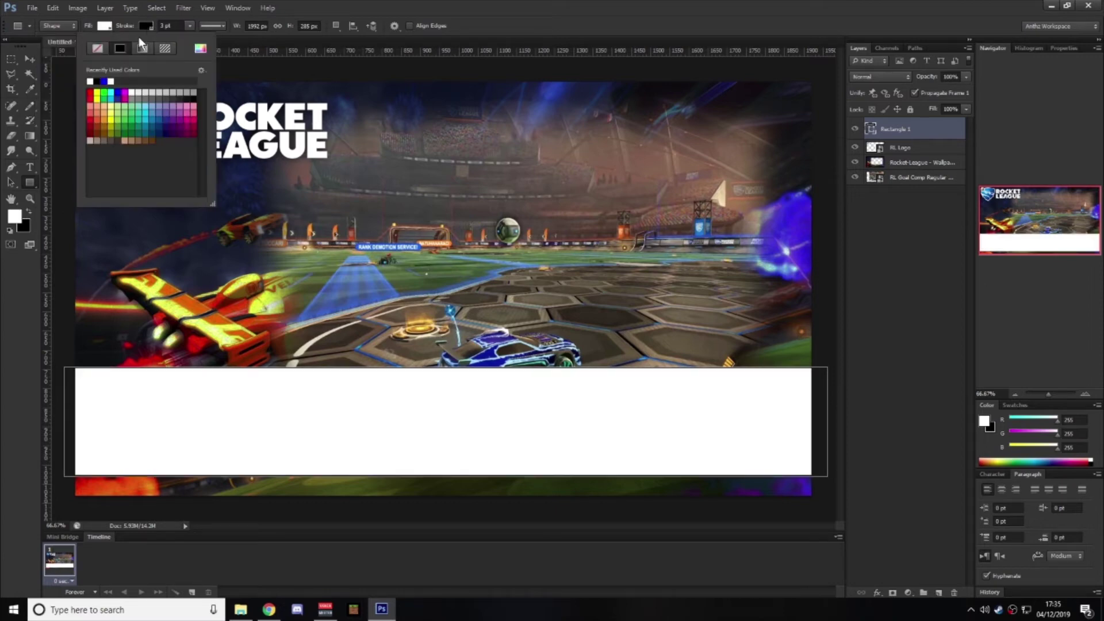
{"action": "left_click", "coordinate": [97, 81]}
{"action": "left_click", "coordinate": [171, 25]}
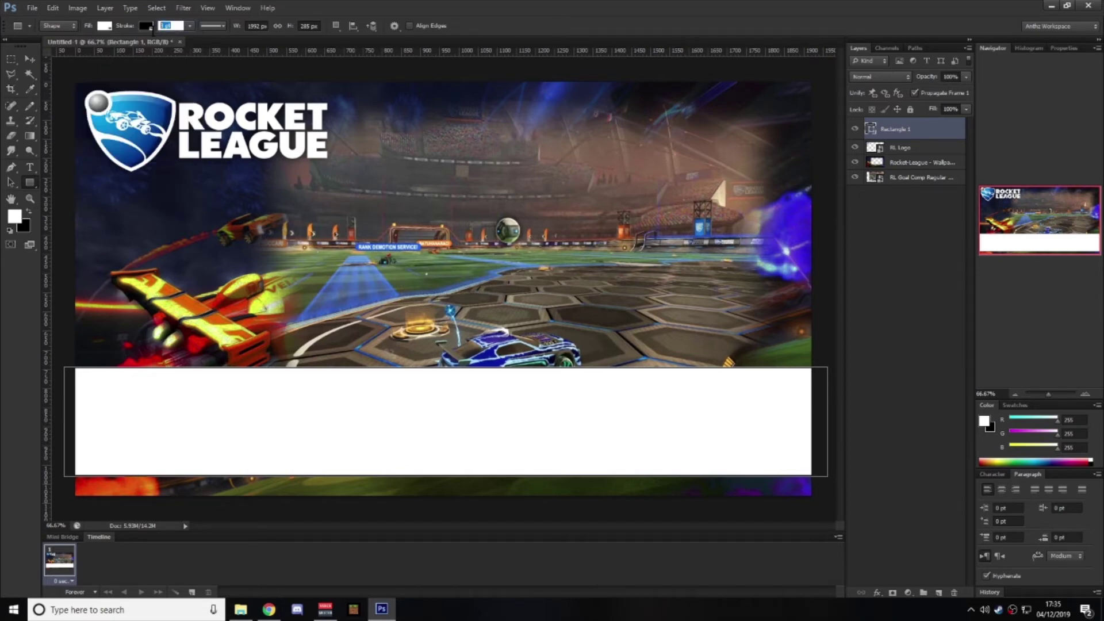
{"action": "key", "text": "Return"}
{"action": "left_click", "coordinate": [180, 26]}
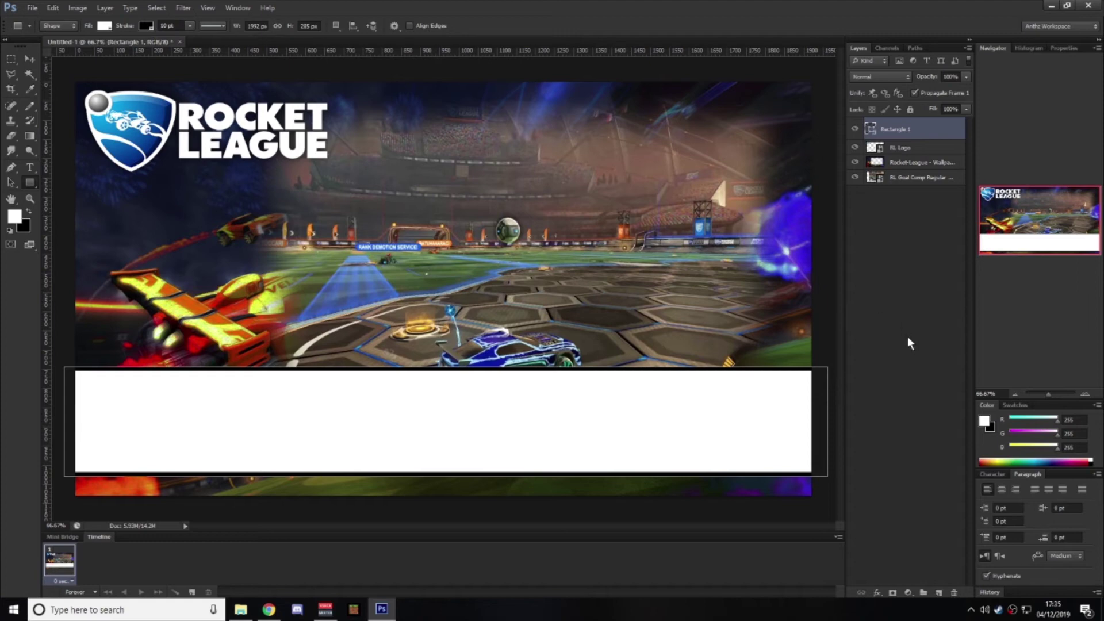
{"action": "left_click", "coordinate": [897, 362]}
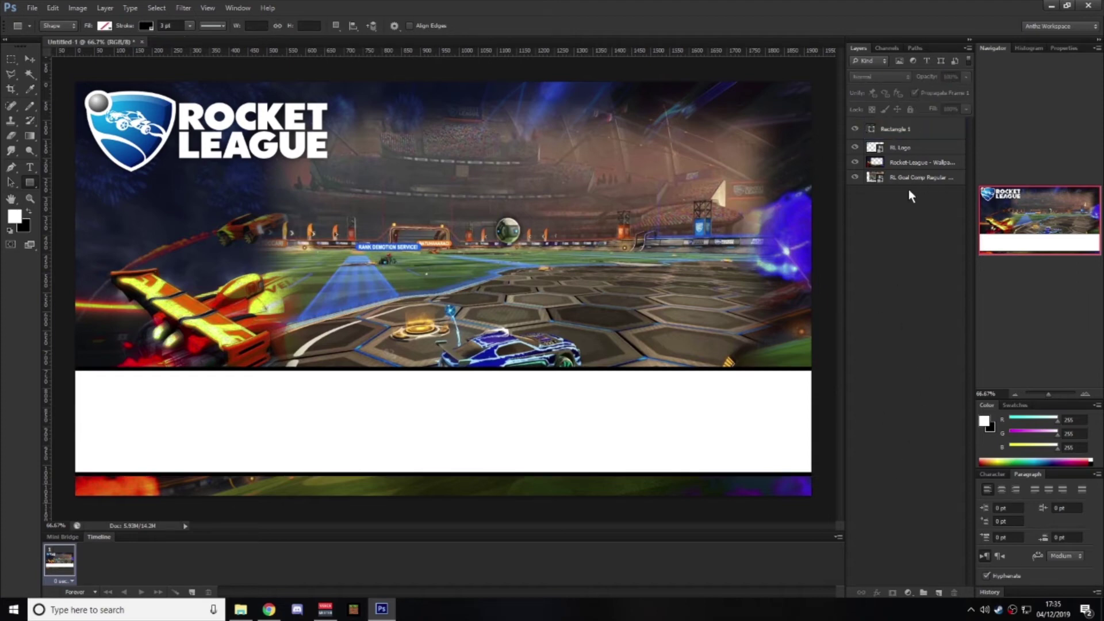
Set the Rectangle 1 layer's opacity to 40%, after trying 75% and 50%
{"action": "left_click", "coordinate": [905, 130]}
{"action": "left_click", "coordinate": [954, 77]}
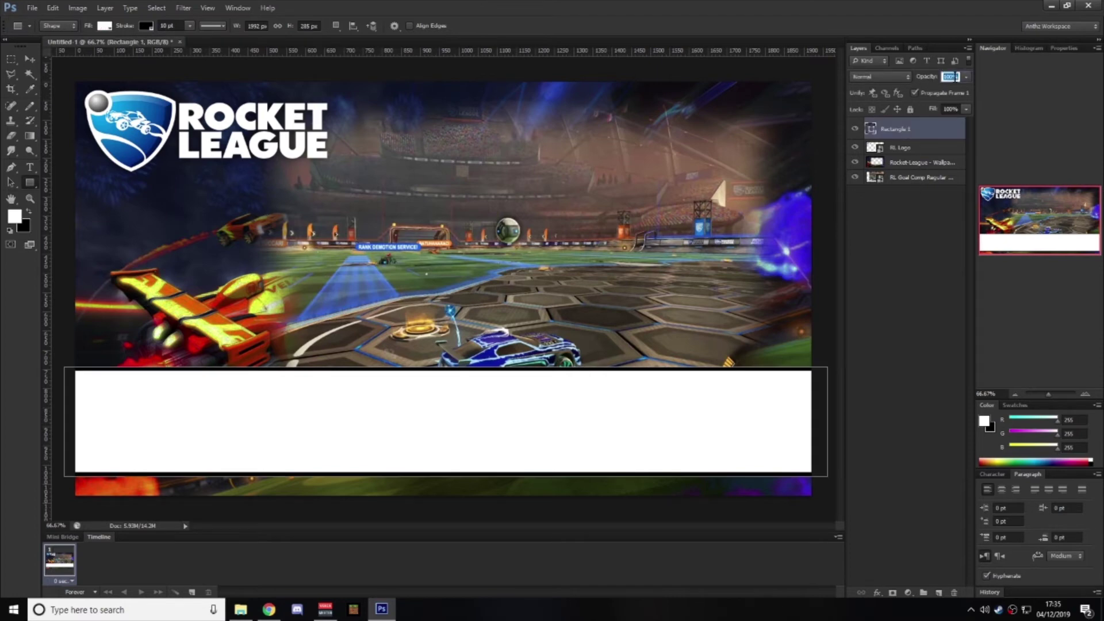
{"action": "type", "text": "75"}
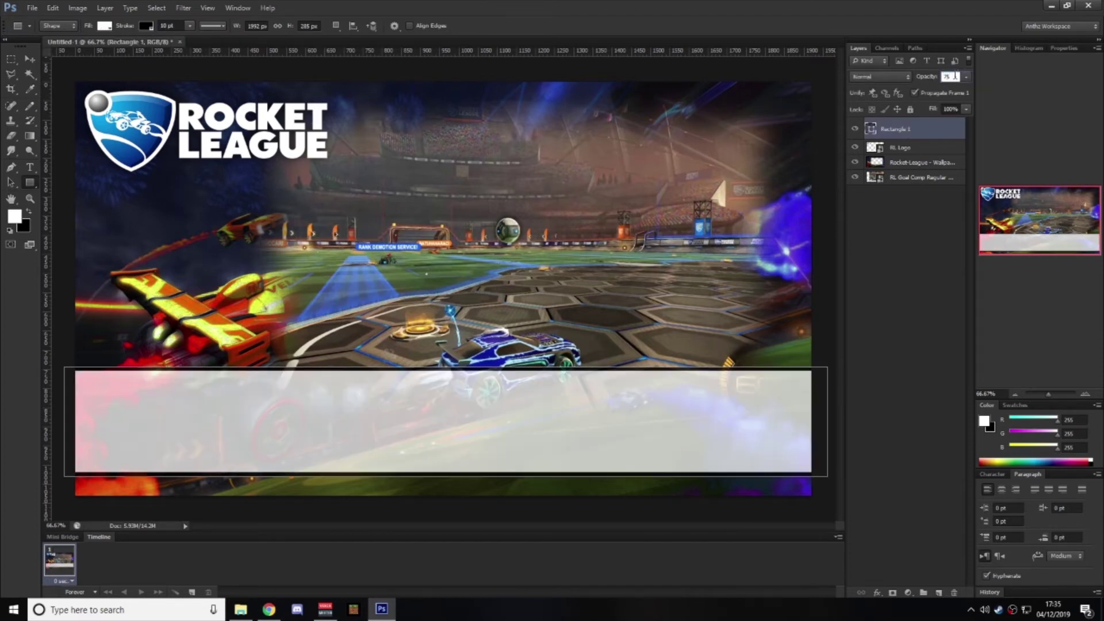
{"action": "left_click_drag", "start_coordinate": [955, 76], "coordinate": [945, 78]}
{"action": "type", "text": "50"}
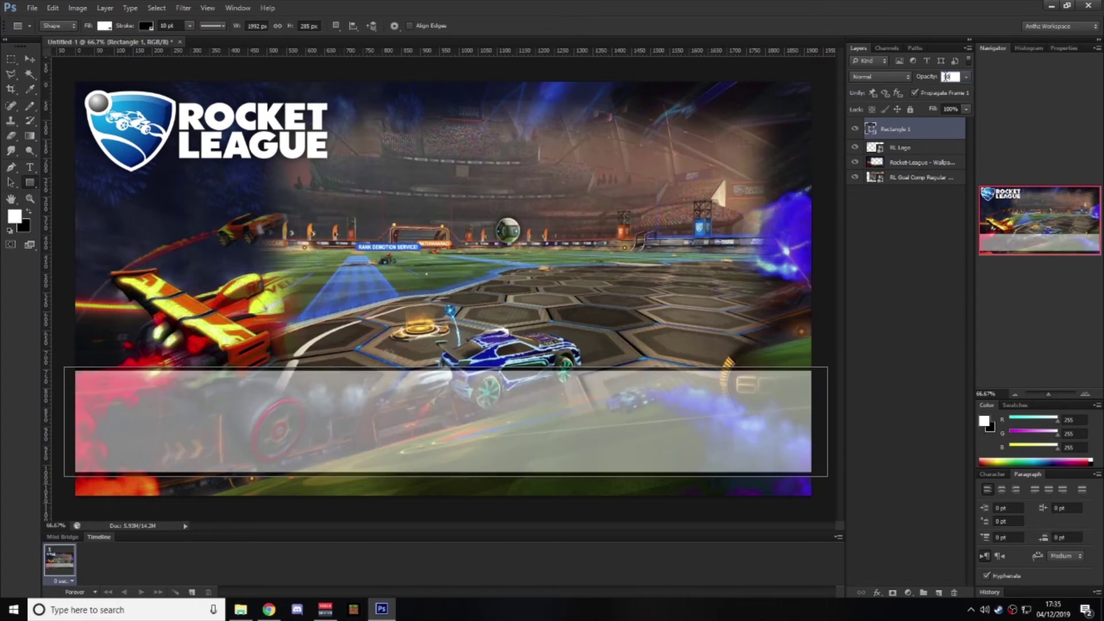
{"action": "left_click", "coordinate": [940, 327]}
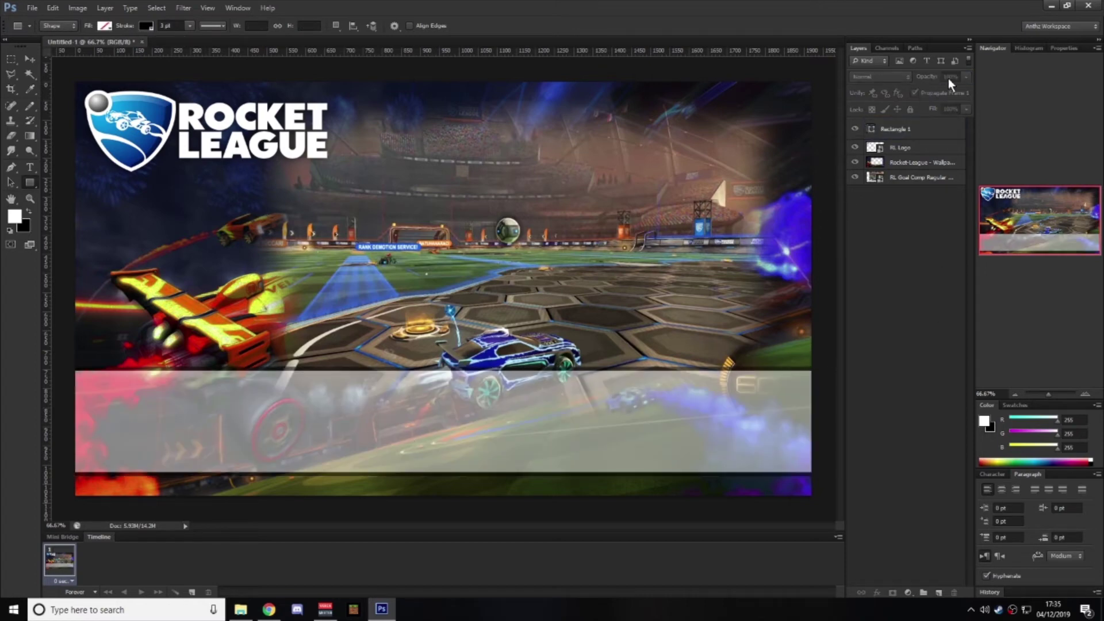
{"action": "left_click", "coordinate": [922, 130]}
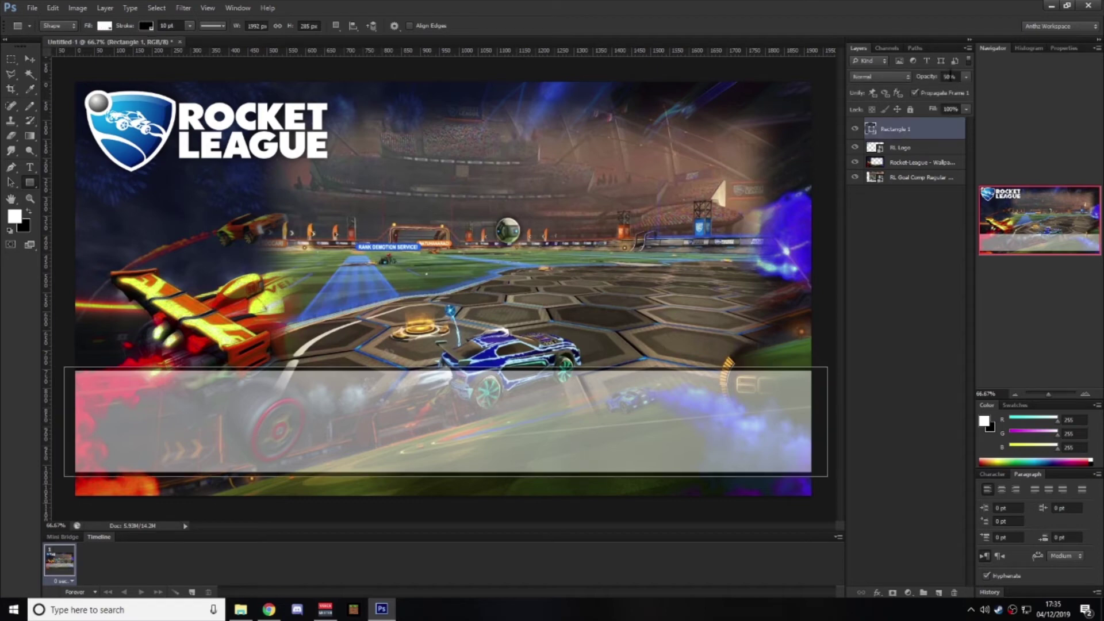
{"action": "left_click", "coordinate": [949, 75]}
{"action": "type", "text": "40"}
{"action": "left_click", "coordinate": [916, 250]}
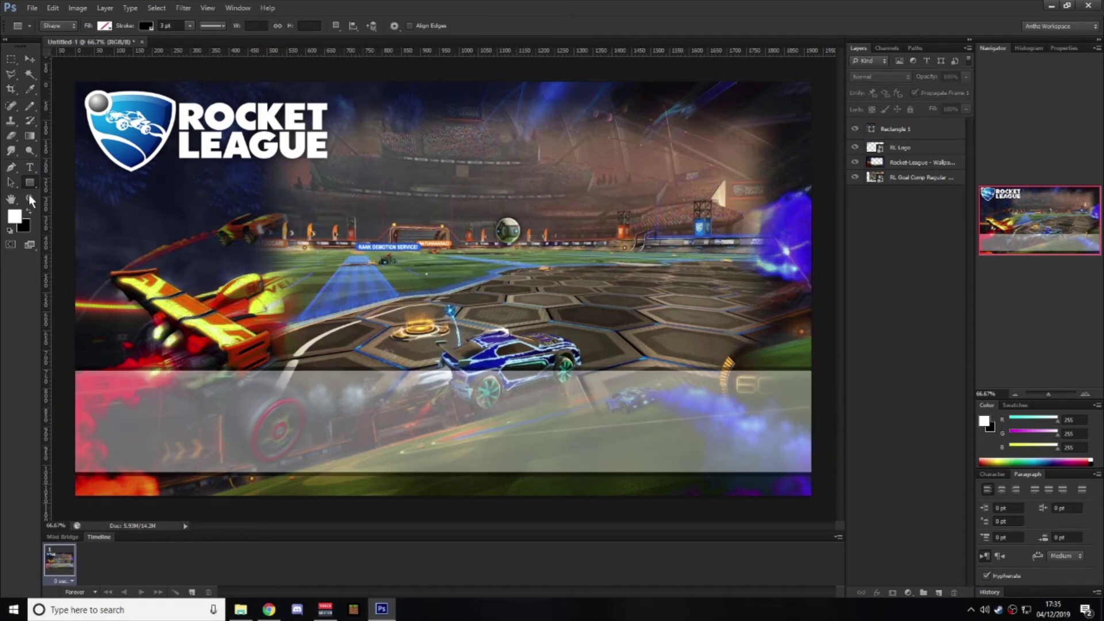
Type right-aligned text 'ROCKET LEAGUE' above 'GOAL COMPILCATION' in the translucent bar and commit it
{"action": "left_click", "coordinate": [29, 167]}
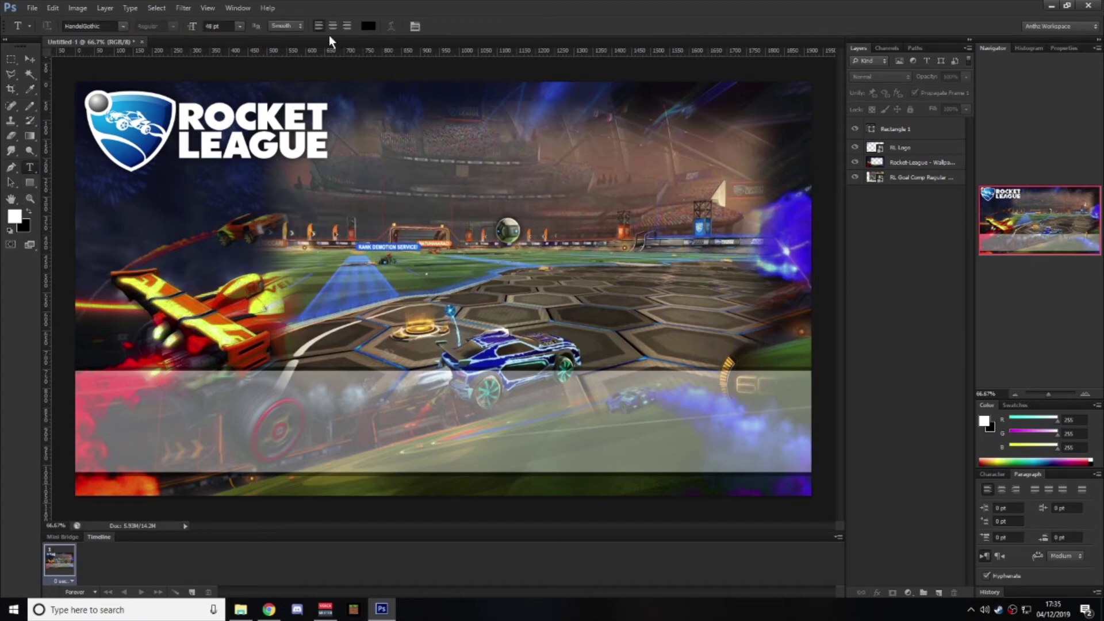
{"action": "left_click", "coordinate": [348, 27]}
{"action": "left_click", "coordinate": [786, 425]}
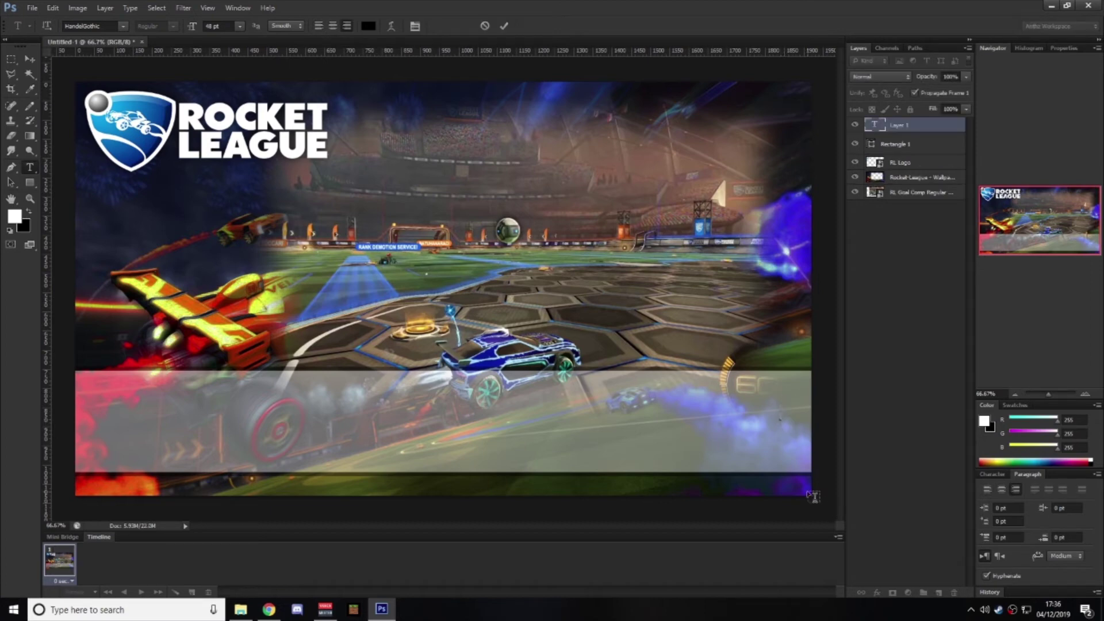
{"action": "type", "text": "ROCKET"}
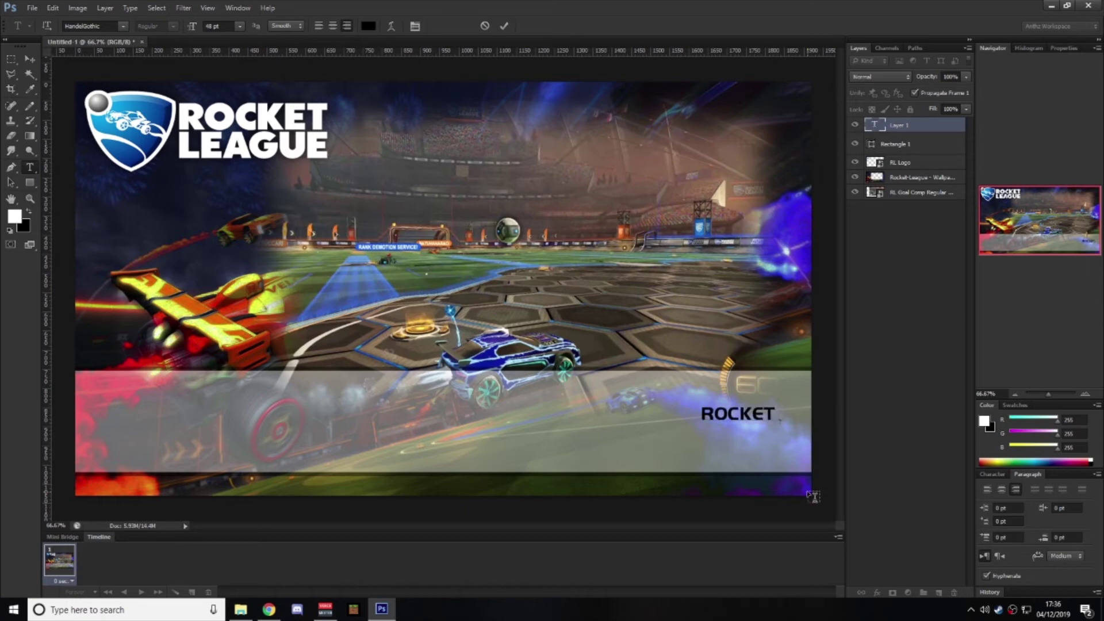
{"action": "type", "text": " LEAGUE"}
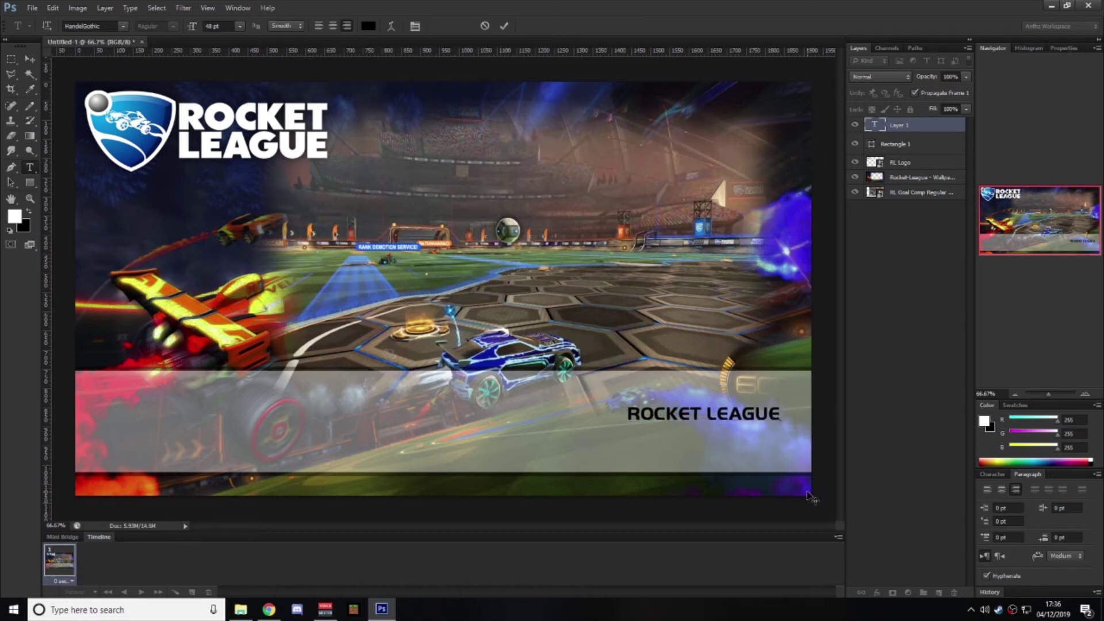
{"action": "key", "text": "Return"}
{"action": "type", "text": "GOAL C"}
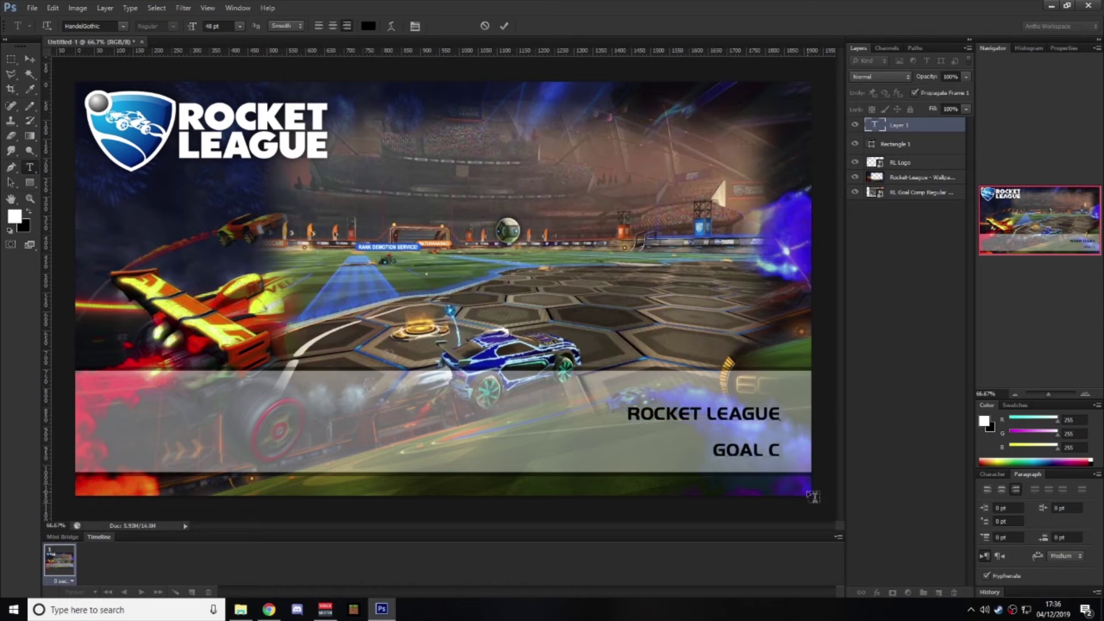
{"action": "type", "text": "OMPILCATION"}
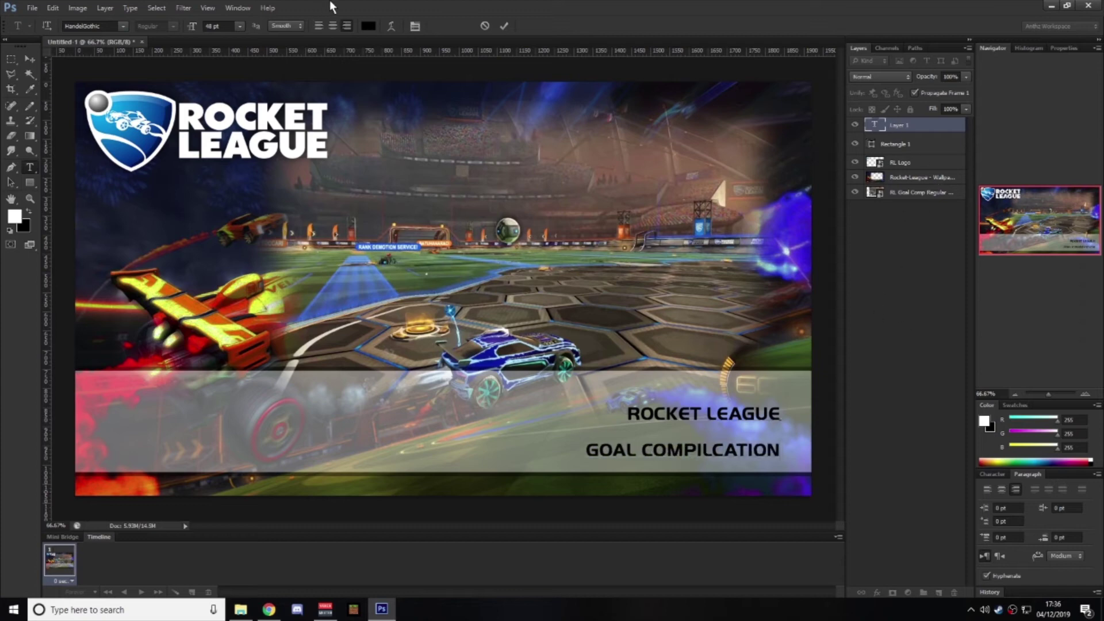
{"action": "left_click", "coordinate": [503, 26]}
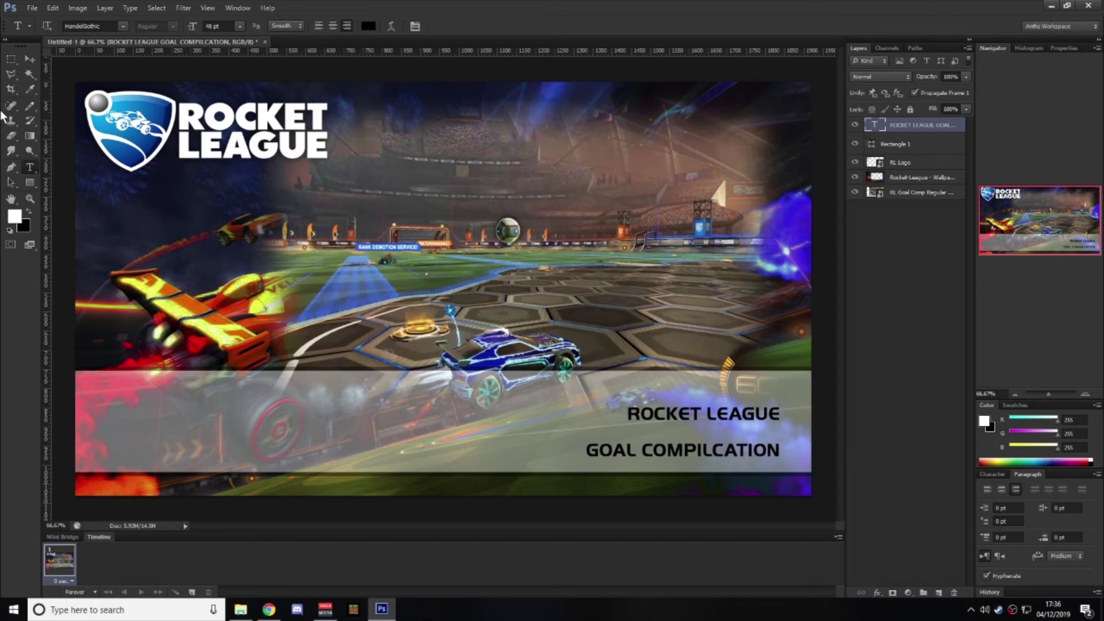
{"action": "left_click", "coordinate": [30, 59]}
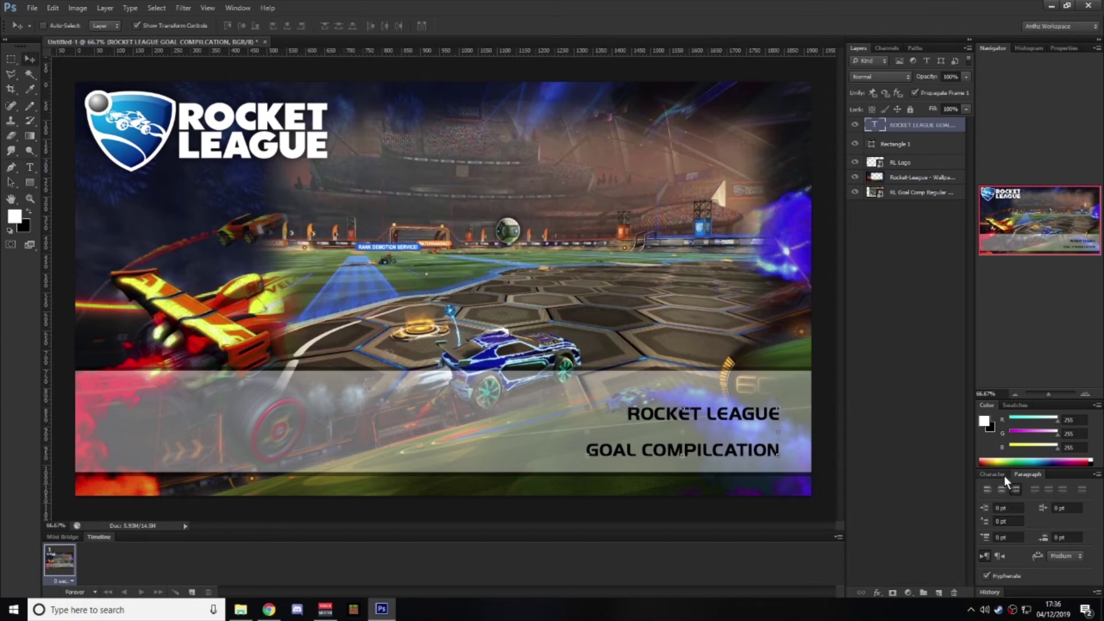
Set the title to 130 pt with auto leading and shift it up and right in the bar
{"action": "left_click_drag", "start_coordinate": [1001, 475], "coordinate": [1002, 486]}
{"action": "left_click", "coordinate": [1028, 516]}
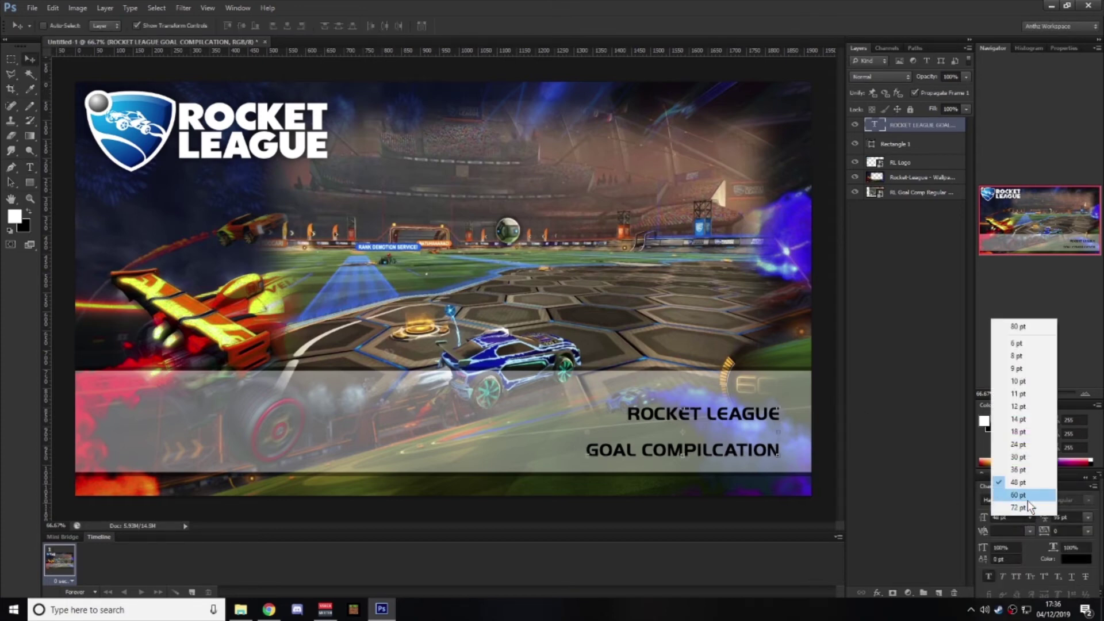
{"action": "left_click", "coordinate": [1025, 506]}
{"action": "left_click", "coordinate": [1087, 517]}
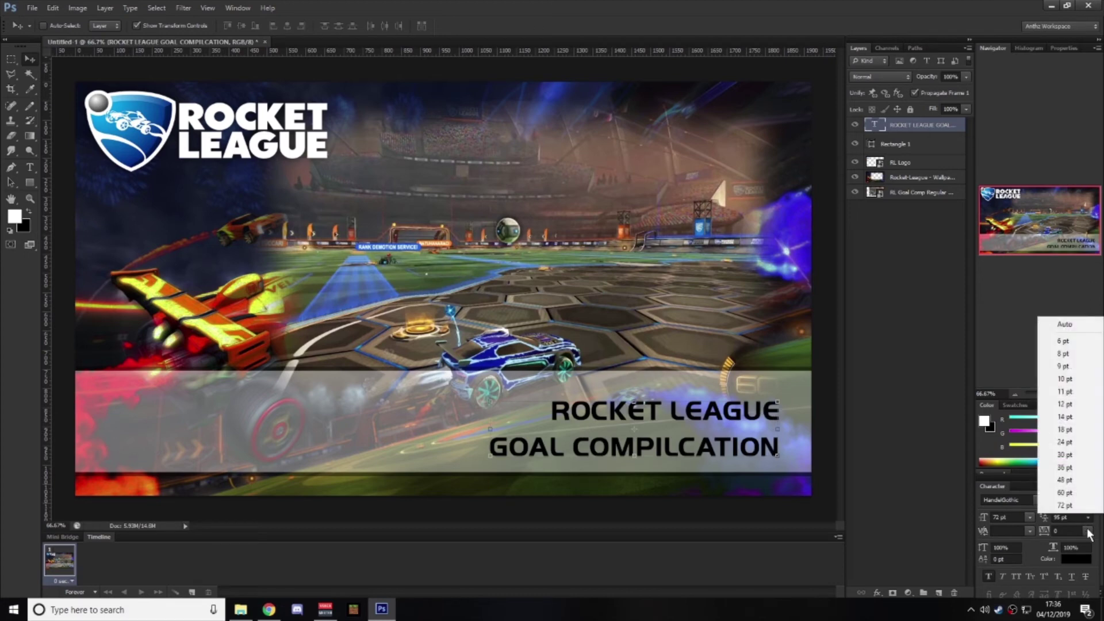
{"action": "left_click", "coordinate": [1082, 324]}
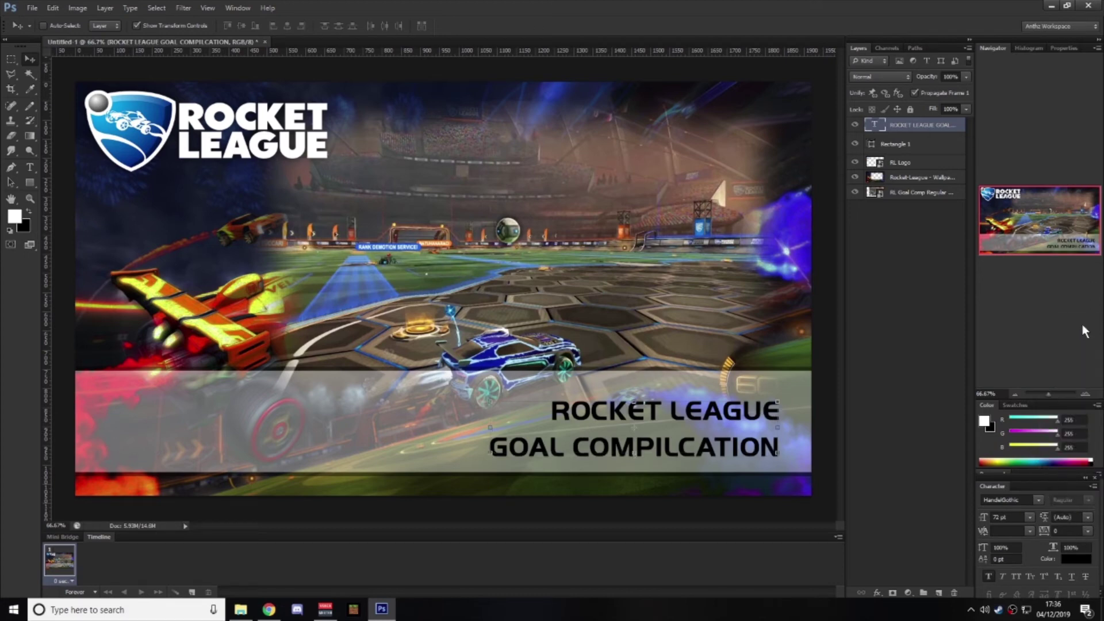
{"action": "left_click", "coordinate": [1015, 517]}
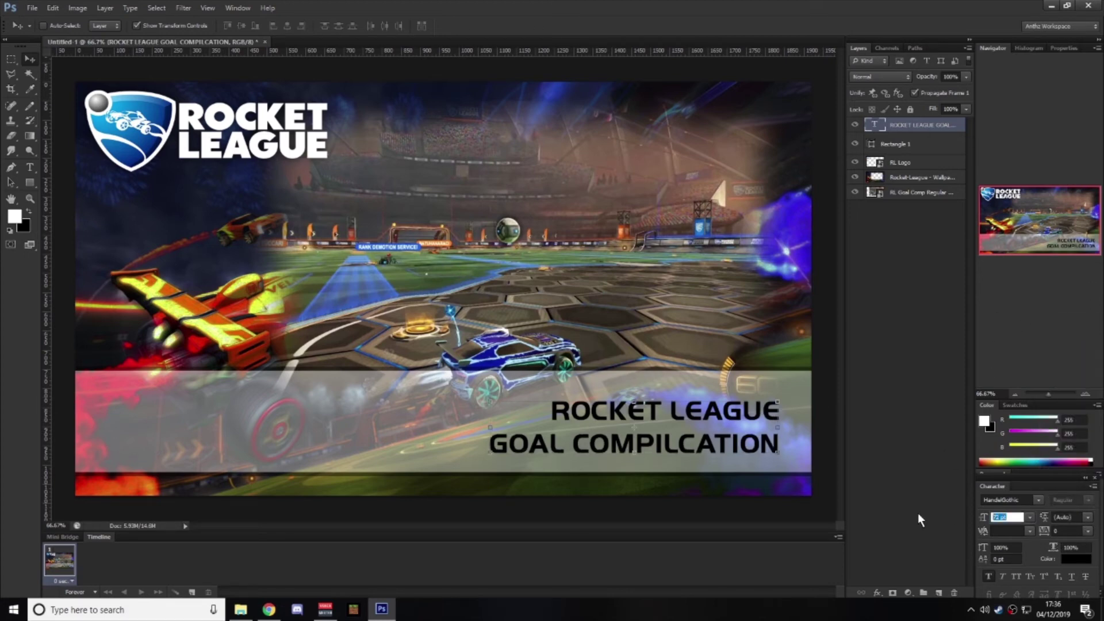
{"action": "type", "text": "130"}
{"action": "key", "text": "Return"}
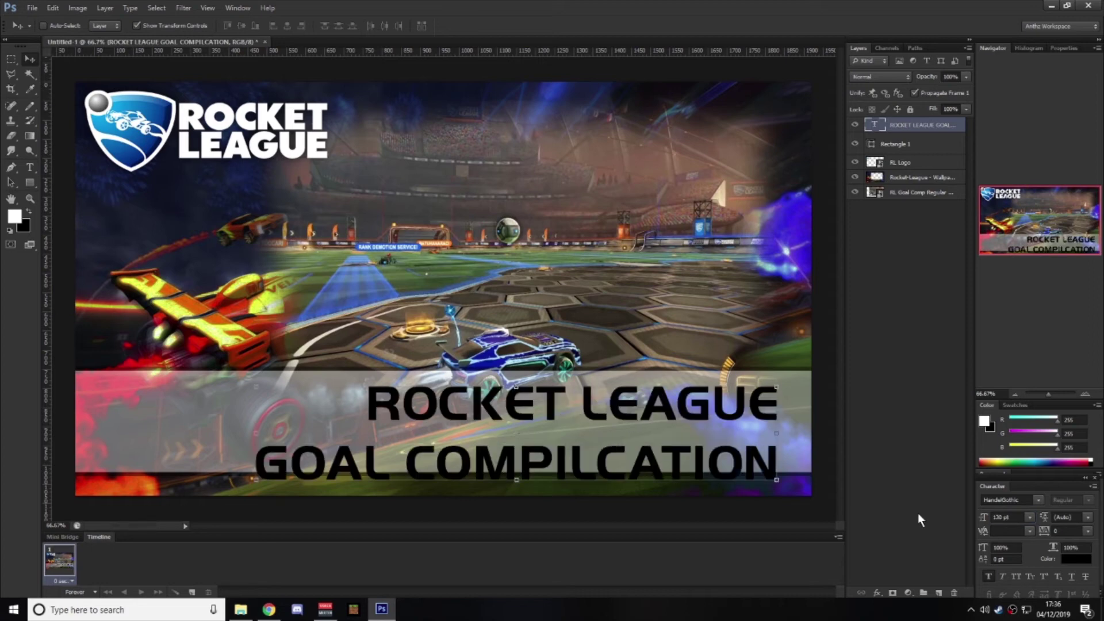
{"action": "left_click_drag", "start_coordinate": [701, 453], "coordinate": [723, 440]}
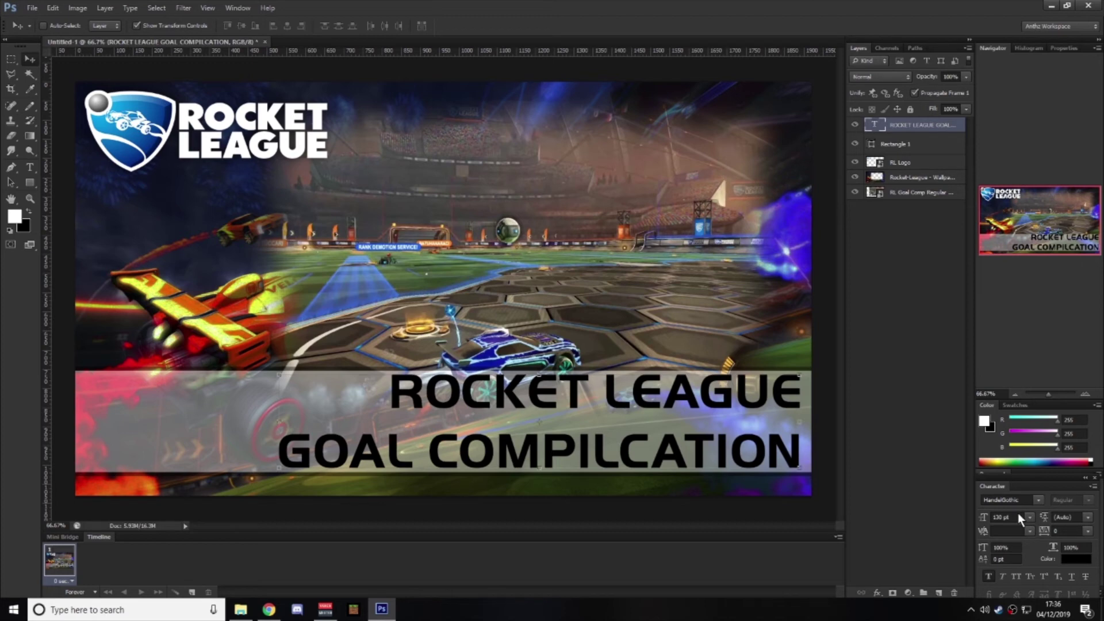
Reduce the title to 120 pt with 100 pt leading and nudge it slightly down
{"action": "left_click", "coordinate": [1018, 513]}
{"action": "type", "text": "120"}
{"action": "key", "text": "Return"}
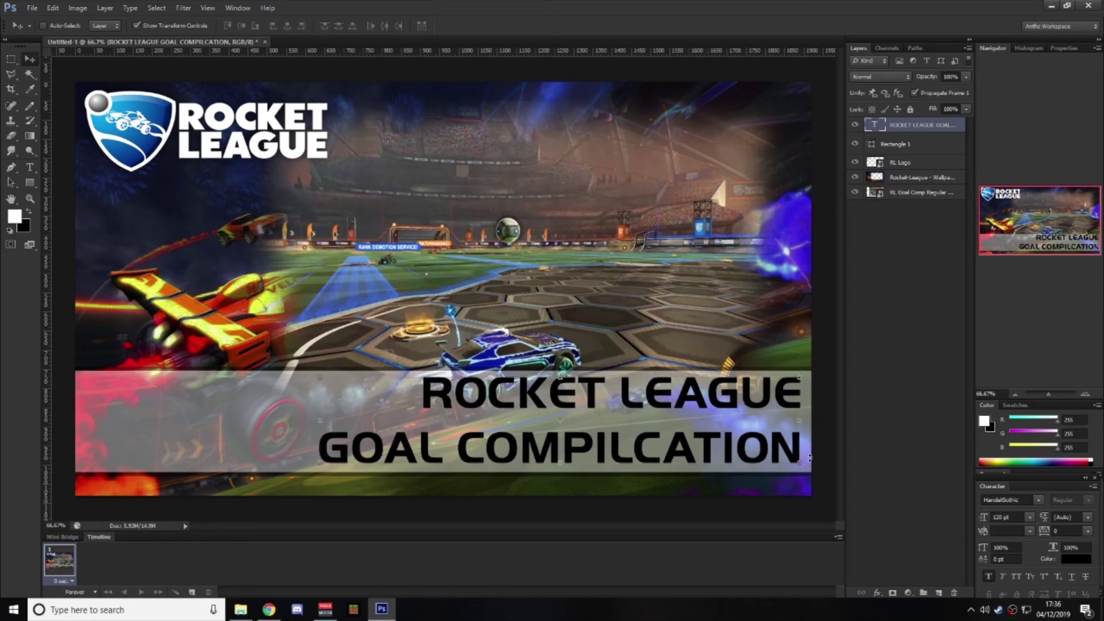
{"action": "left_click", "coordinate": [1087, 521]}
{"action": "left_click", "coordinate": [1073, 502]}
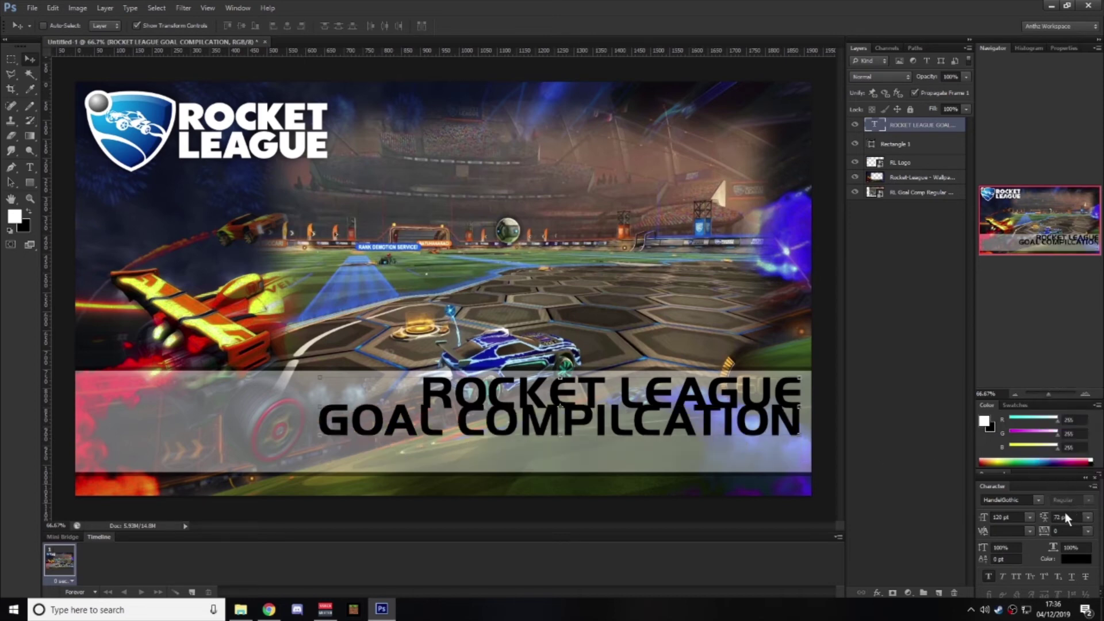
{"action": "left_click", "coordinate": [1063, 516]}
{"action": "type", "text": "100"}
{"action": "key", "text": "Return"}
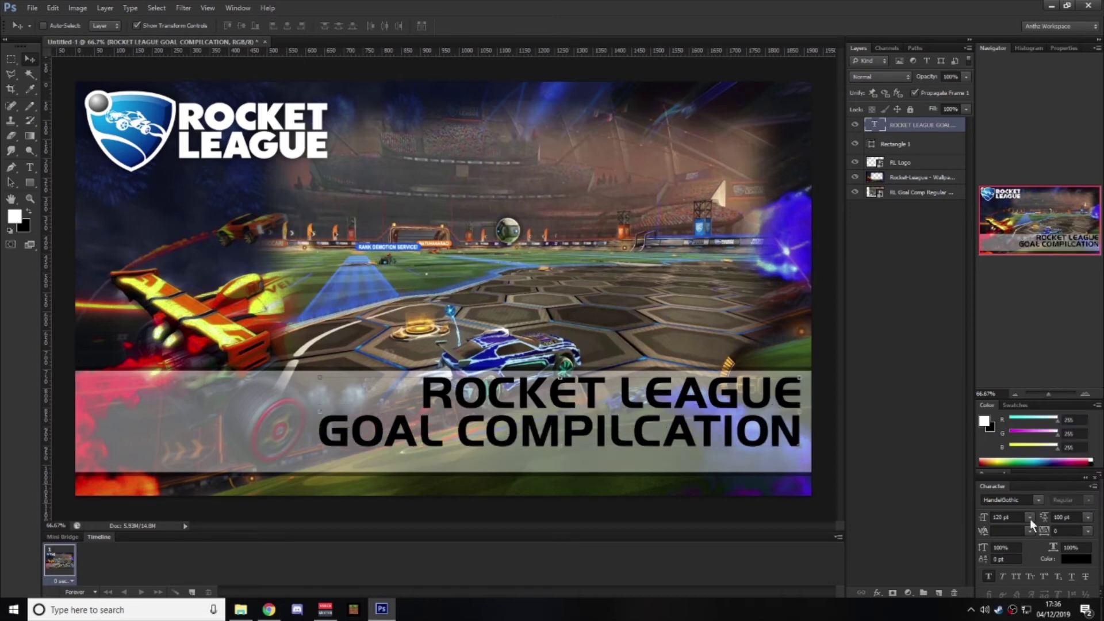
{"action": "left_click_drag", "start_coordinate": [672, 417], "coordinate": [672, 426]}
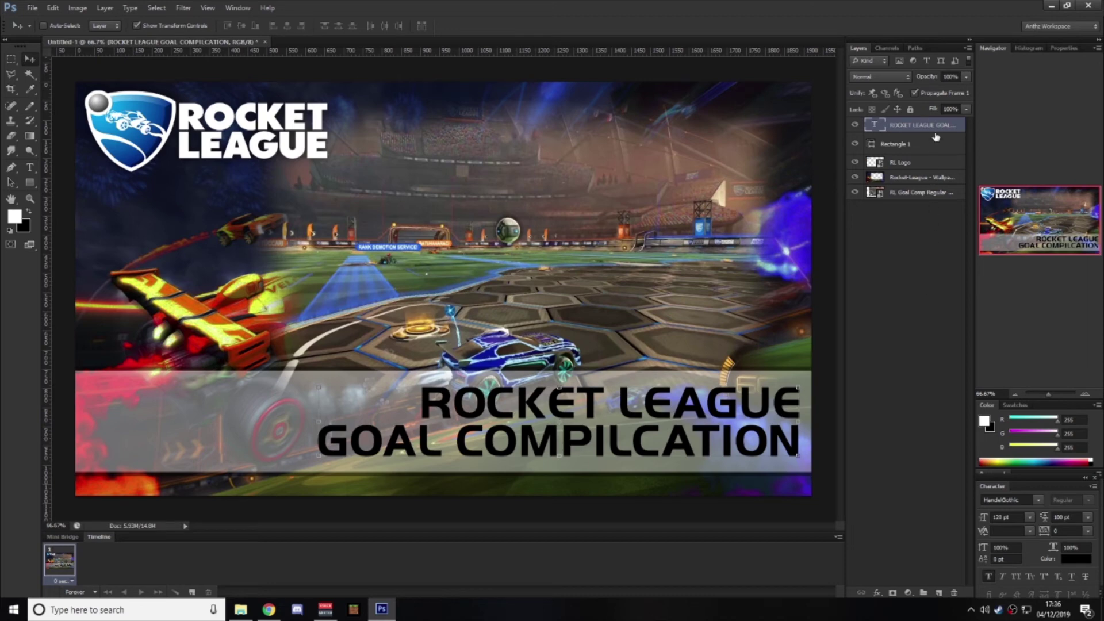
Add a 3 px black Stroke layer effect to the title text
{"action": "double_click", "coordinate": [963, 128]}
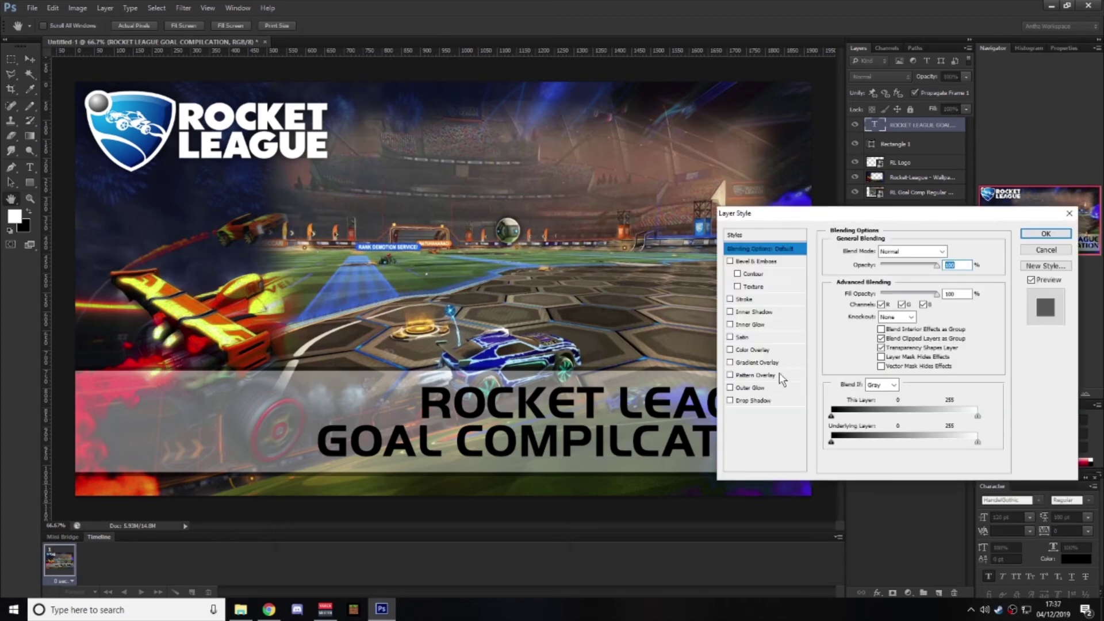
{"action": "left_click", "coordinate": [748, 299]}
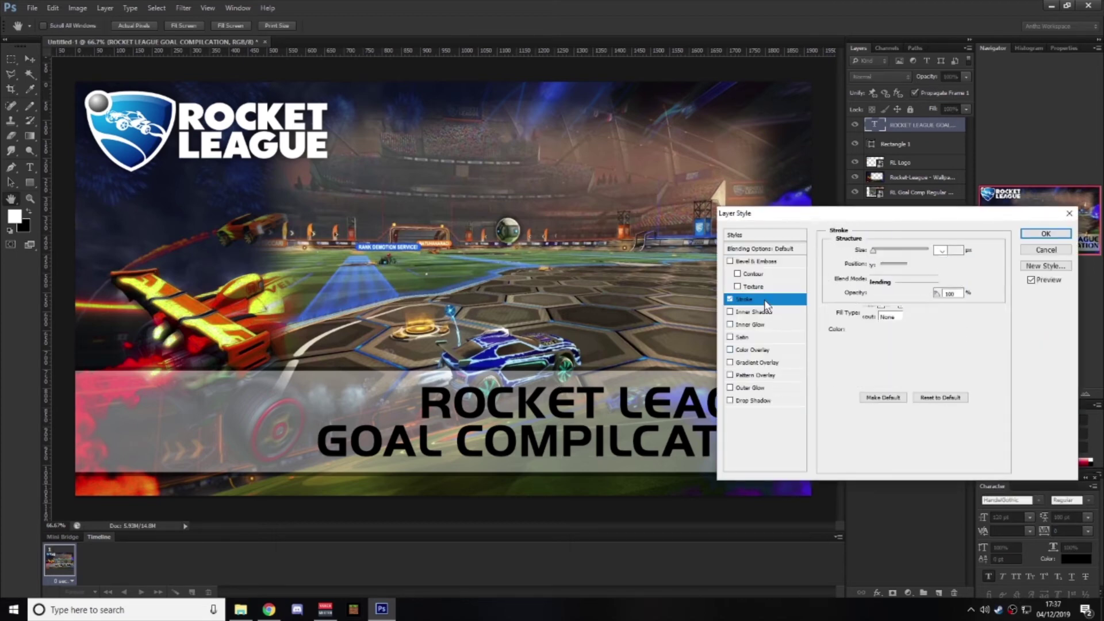
{"action": "left_click", "coordinate": [859, 330]}
{"action": "mouse_move", "coordinate": [162, 462]}
{"action": "left_mouse_down"}
{"action": "mouse_move", "coordinate": [130, 391]}
{"action": "mouse_move", "coordinate": [126, 351]}
{"action": "left_mouse_up"}
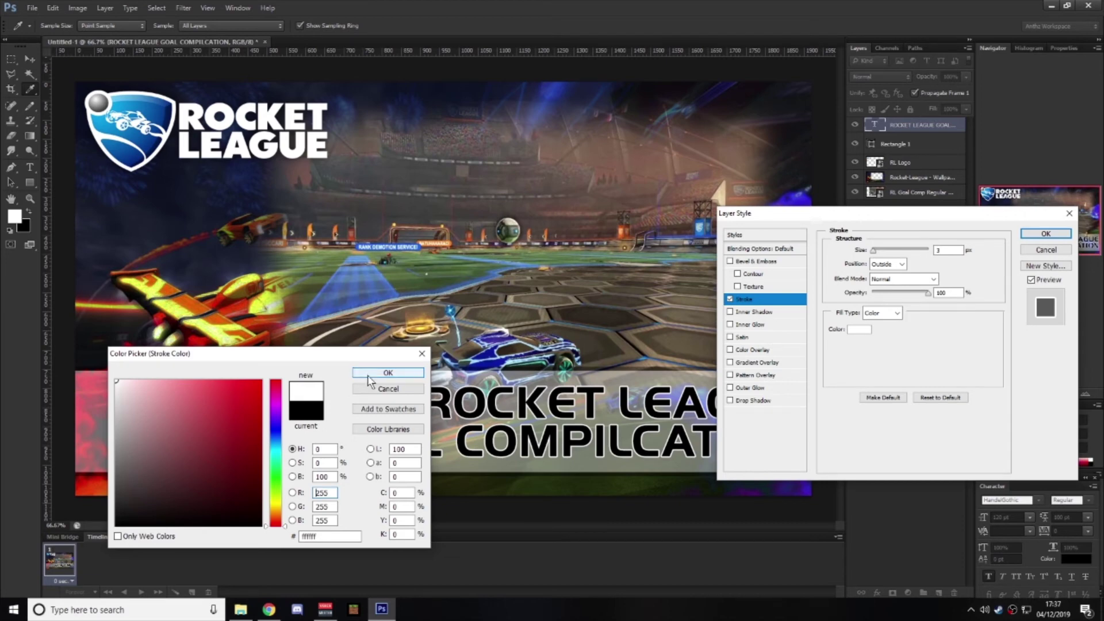
{"action": "left_click", "coordinate": [368, 374]}
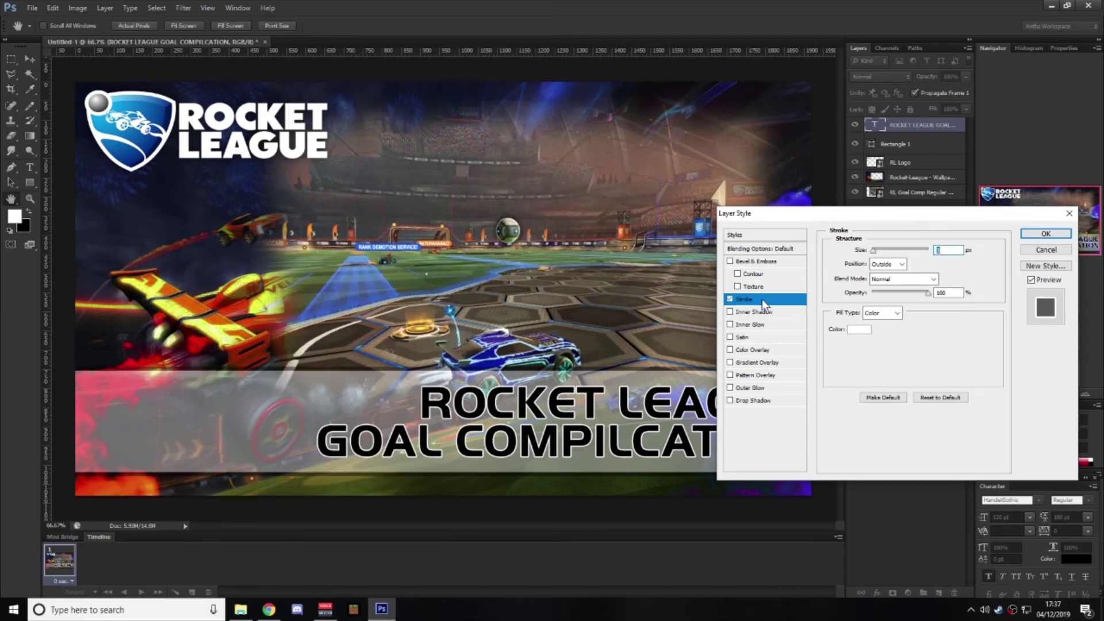
{"action": "left_click", "coordinate": [859, 329]}
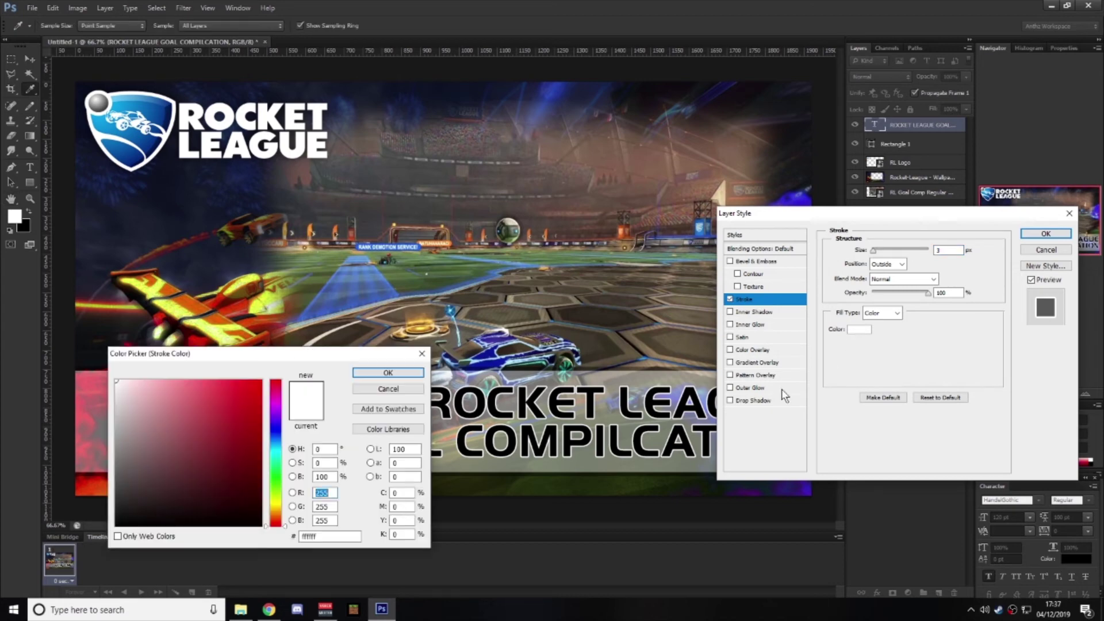
{"action": "left_click", "coordinate": [143, 520]}
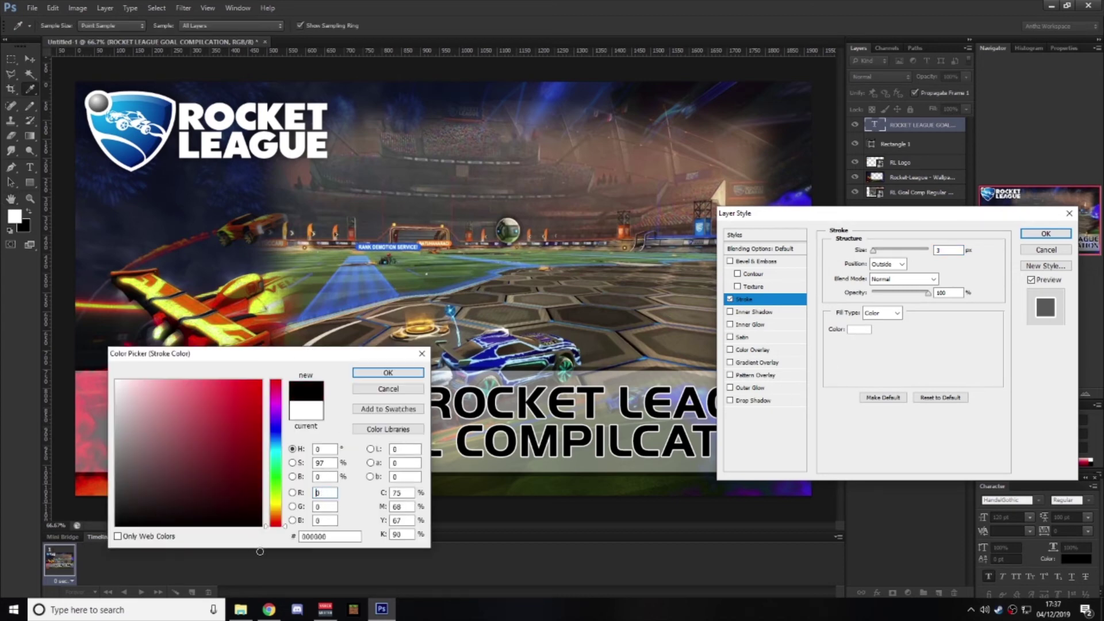
{"action": "left_click", "coordinate": [388, 373]}
{"action": "left_click", "coordinate": [1042, 234]}
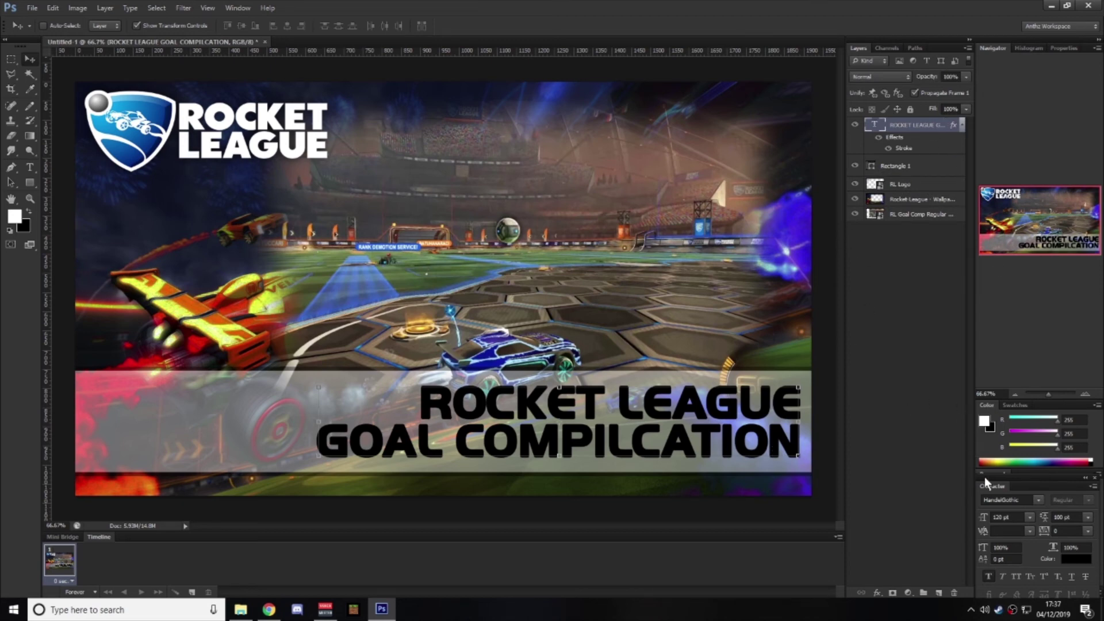
Change the title's text colour to white
{"action": "left_click", "coordinate": [1064, 560]}
{"action": "left_click_drag", "start_coordinate": [210, 457], "coordinate": [116, 380]}
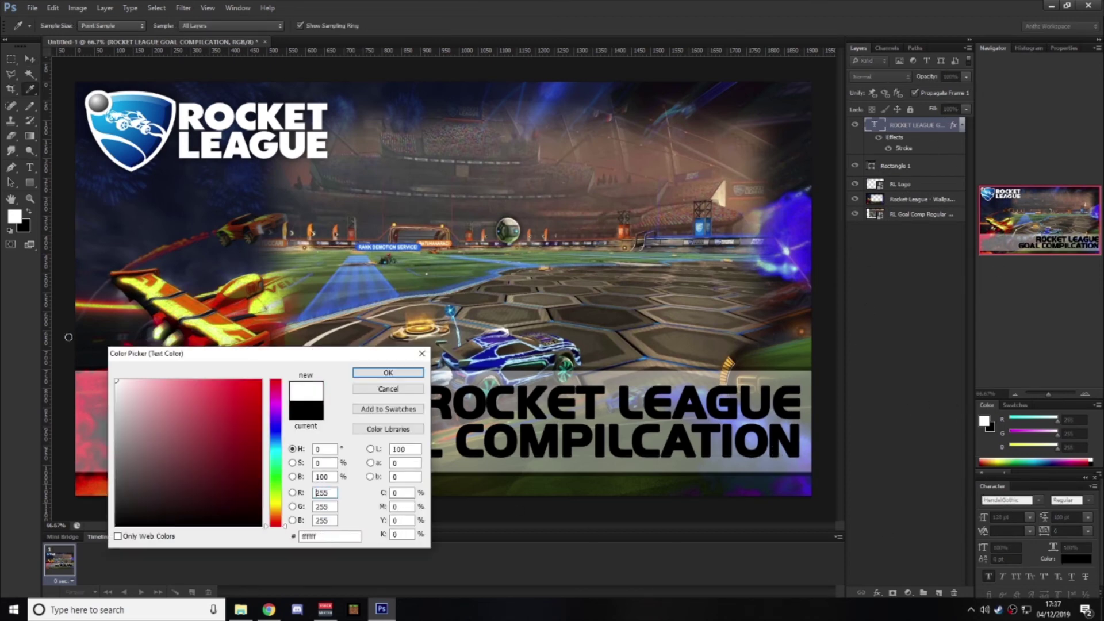
{"action": "left_click", "coordinate": [388, 373]}
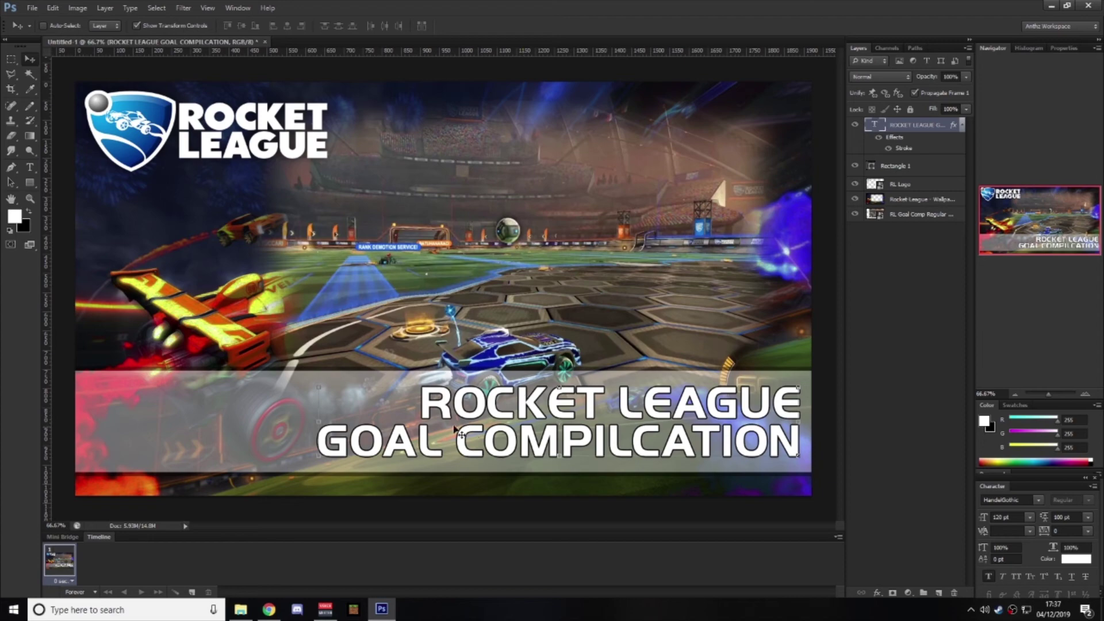
Place 'Rocket League - Octane.png' on the canvas and mirror it with -100% width
{"action": "left_click", "coordinate": [240, 608]}
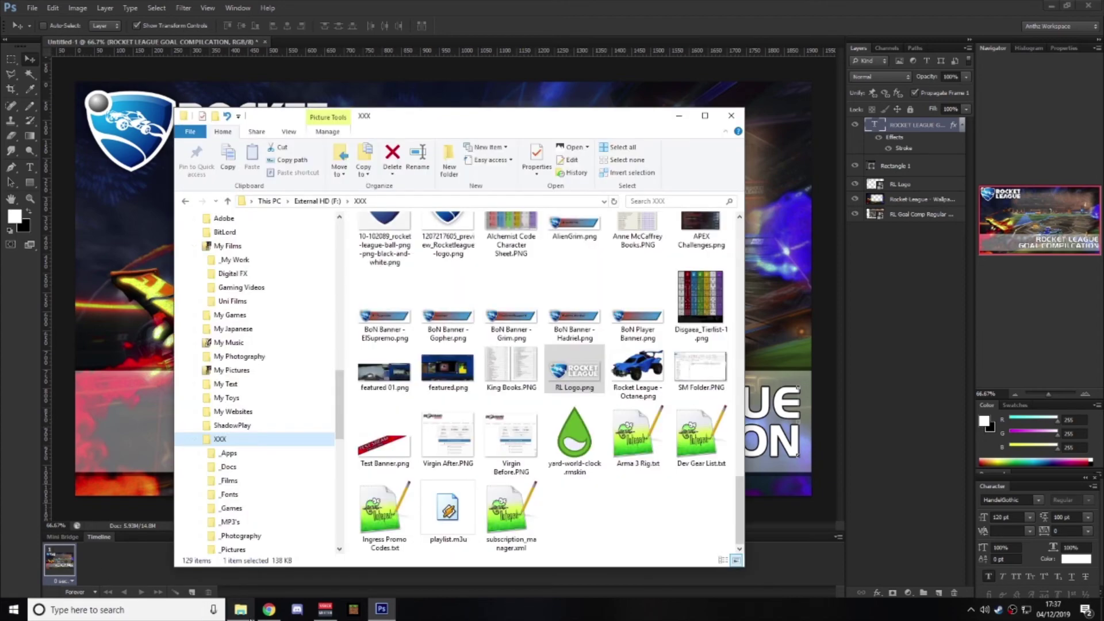
{"action": "left_click_drag", "start_coordinate": [642, 365], "coordinate": [250, 518]}
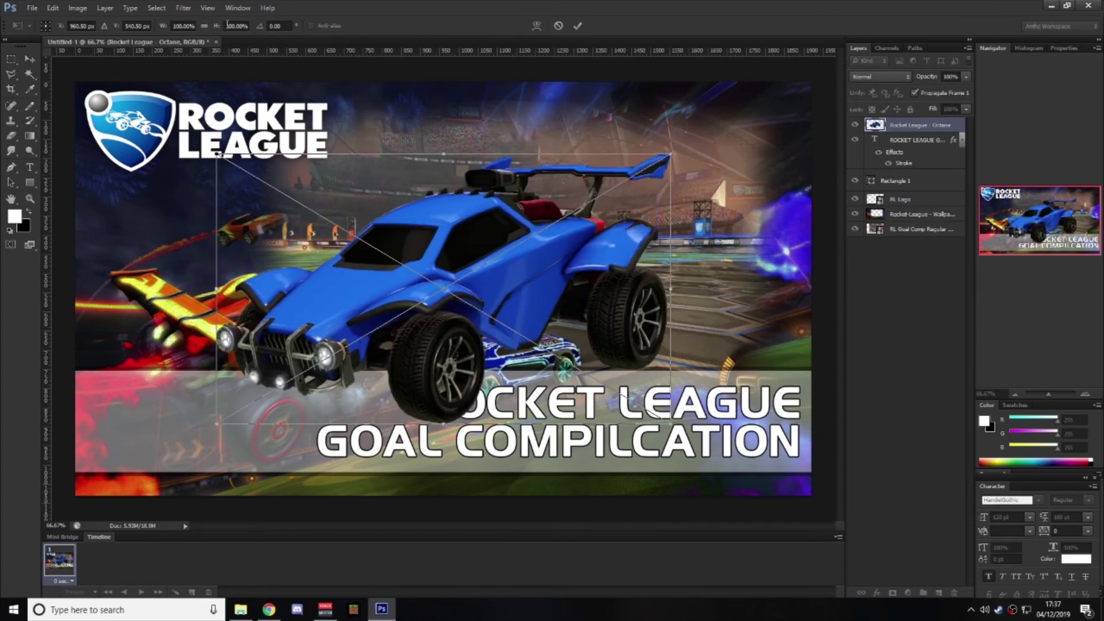
{"action": "left_click", "coordinate": [177, 26]}
{"action": "type", "text": "-100"}
{"action": "key", "text": "Return"}
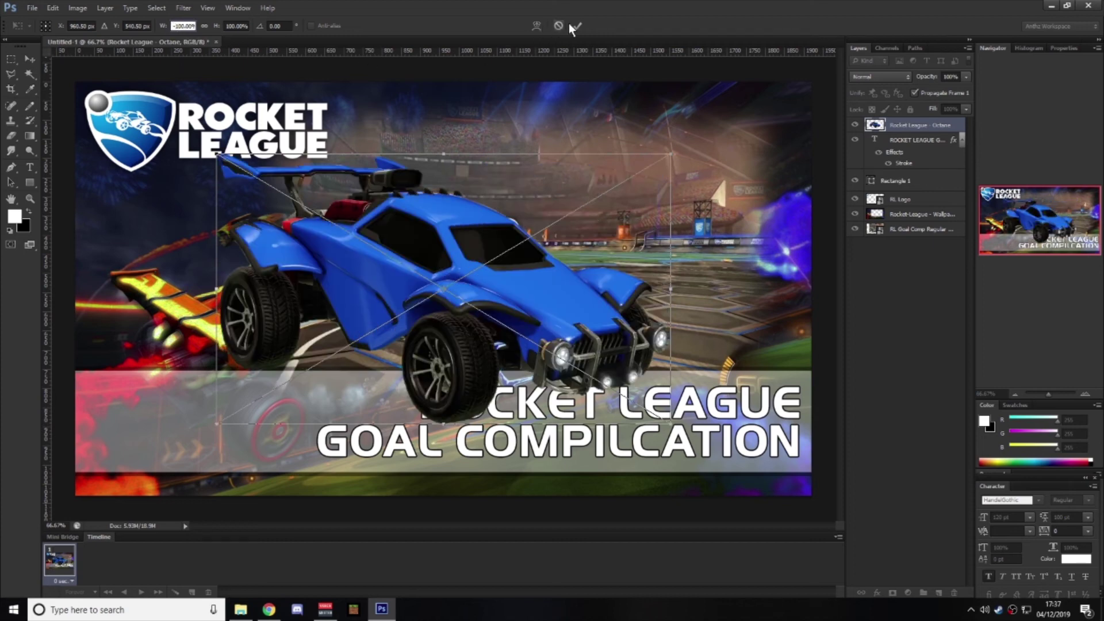
{"action": "left_click", "coordinate": [576, 26]}
Rasterize the car layer, then convert it to a Smart Object
{"action": "right_click", "coordinate": [902, 129]}
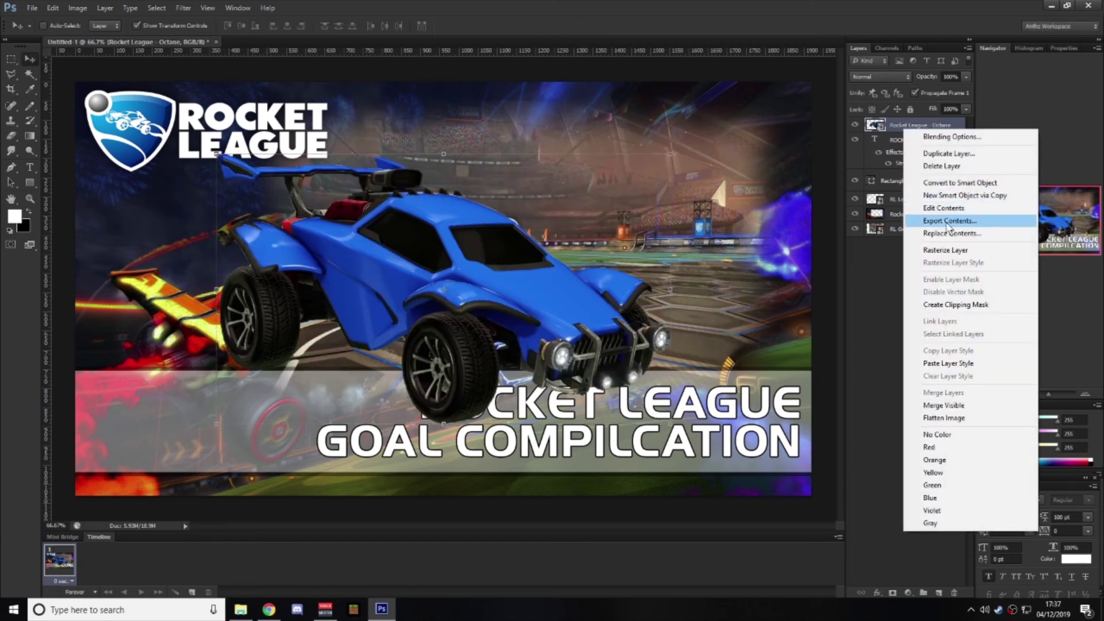
{"action": "left_click", "coordinate": [950, 250]}
{"action": "right_click", "coordinate": [919, 128]}
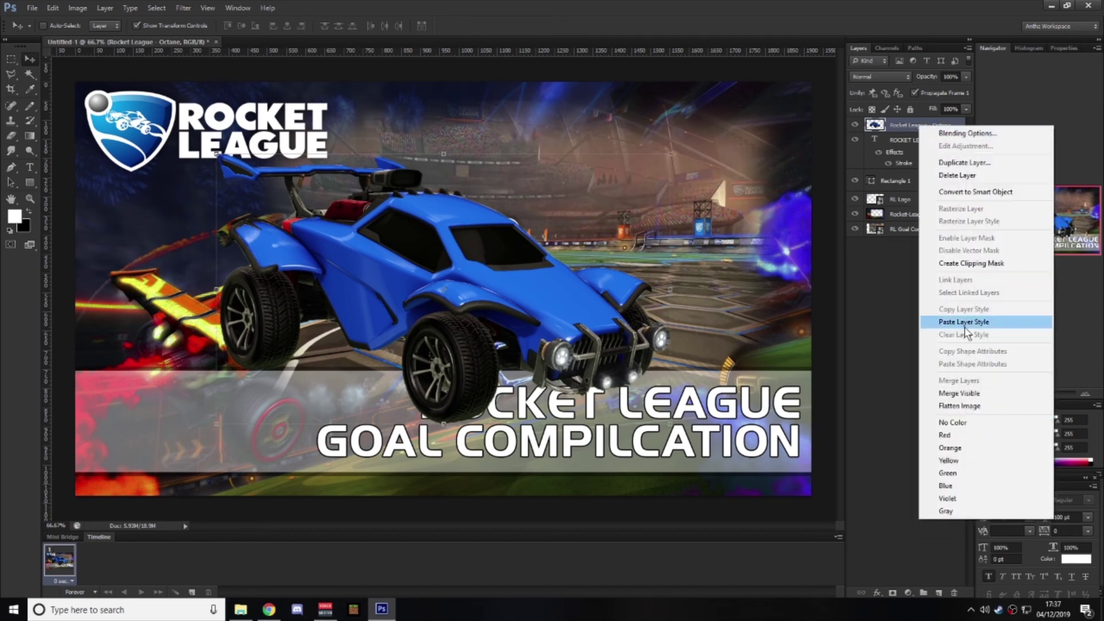
{"action": "left_click", "coordinate": [976, 193]}
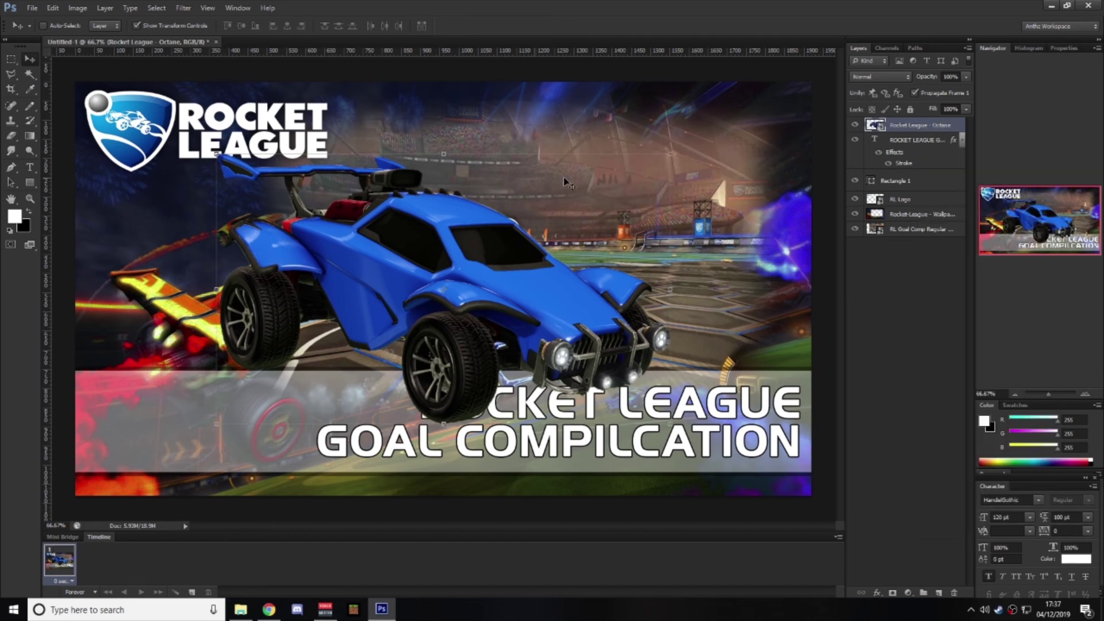
Scale the car proportionally to about 45% and position it in the bottom-left corner
{"action": "left_click_drag", "start_coordinate": [671, 155], "coordinate": [456, 280]}
{"action": "left_click", "coordinate": [205, 26]}
{"action": "left_click_drag", "start_coordinate": [387, 305], "coordinate": [249, 370]}
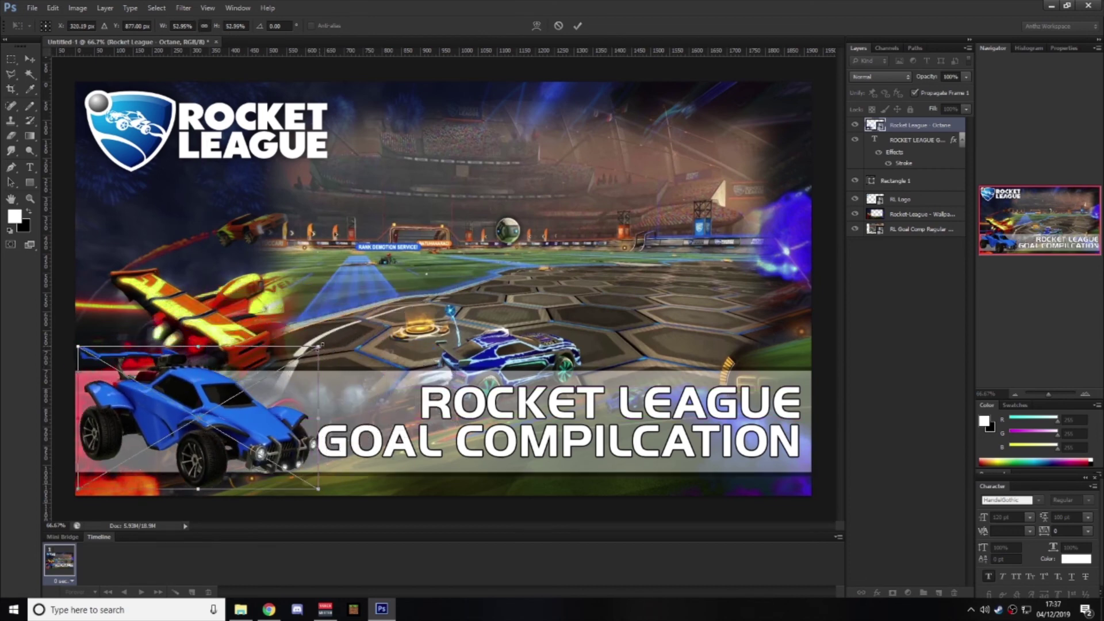
{"action": "left_click_drag", "start_coordinate": [320, 345], "coordinate": [284, 366]}
{"action": "left_click_drag", "start_coordinate": [219, 400], "coordinate": [175, 395]}
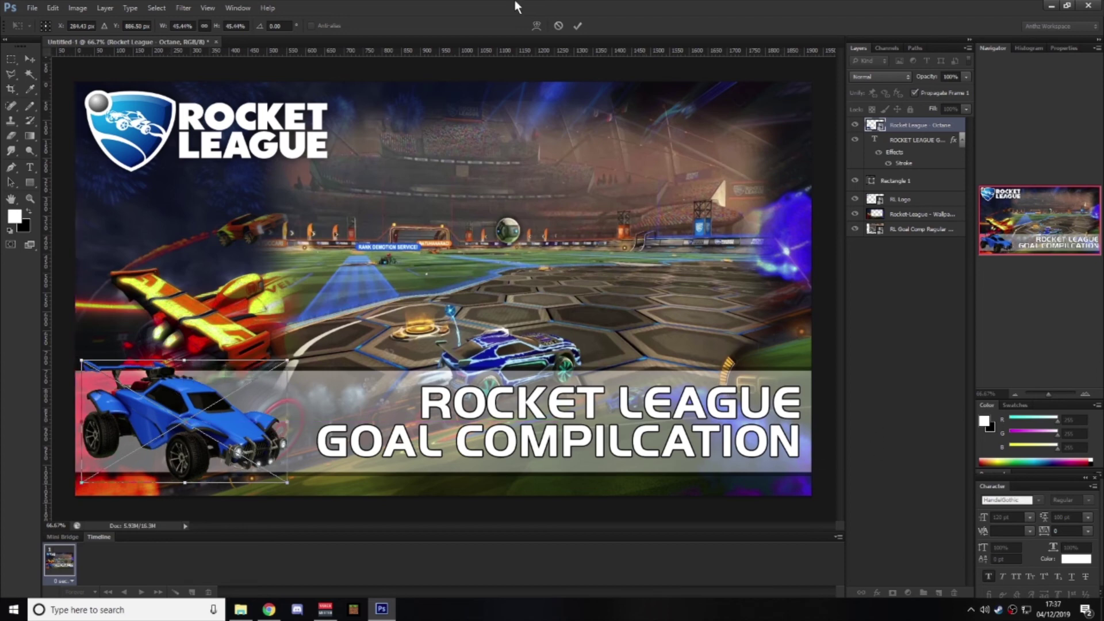
{"action": "left_click", "coordinate": [577, 24]}
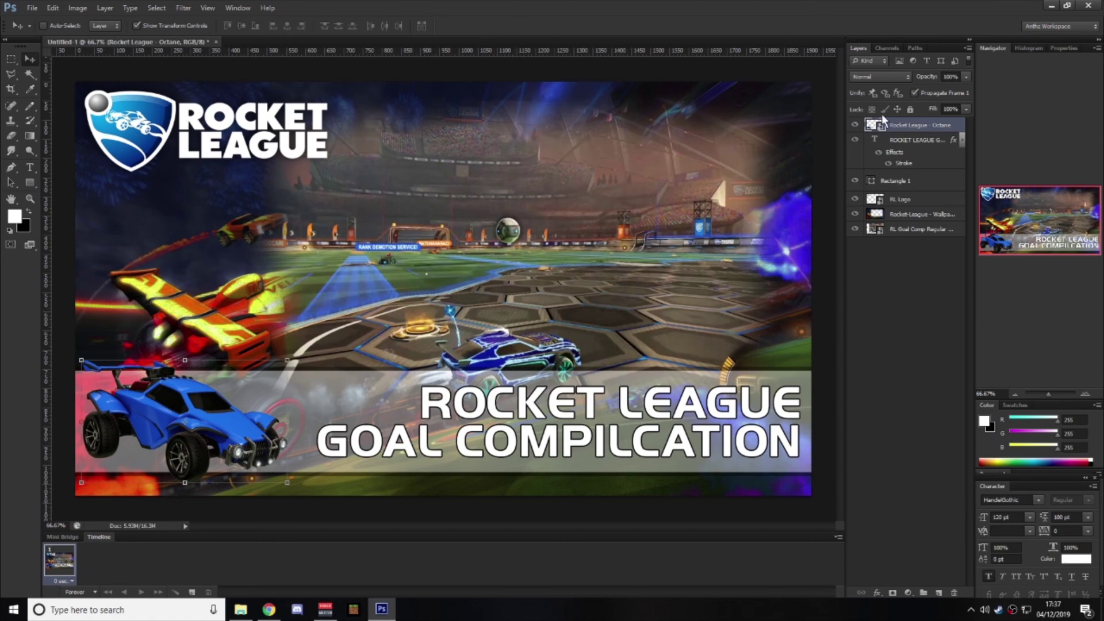
{"action": "left_click", "coordinate": [856, 214]}
{"action": "left_click", "coordinate": [855, 214]}
{"action": "left_click", "coordinate": [855, 230]}
{"action": "left_click", "coordinate": [854, 229]}
{"action": "left_click", "coordinate": [855, 230]}
{"action": "left_click", "coordinate": [855, 230]}
{"action": "left_click", "coordinate": [855, 200]}
{"action": "left_click", "coordinate": [855, 199]}
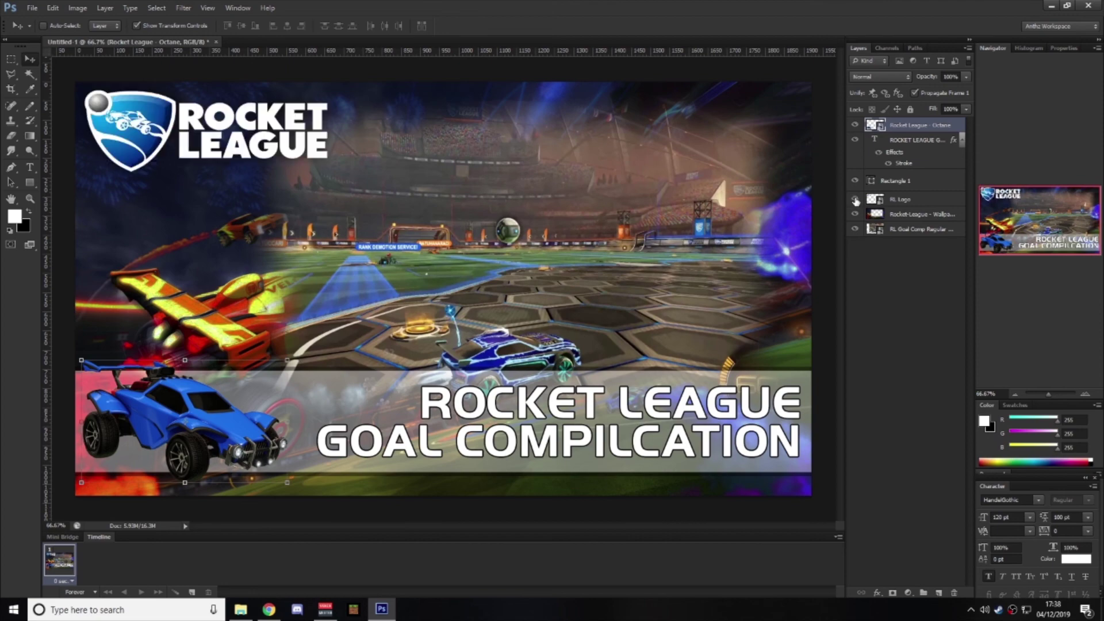
{"action": "left_click", "coordinate": [268, 609]}
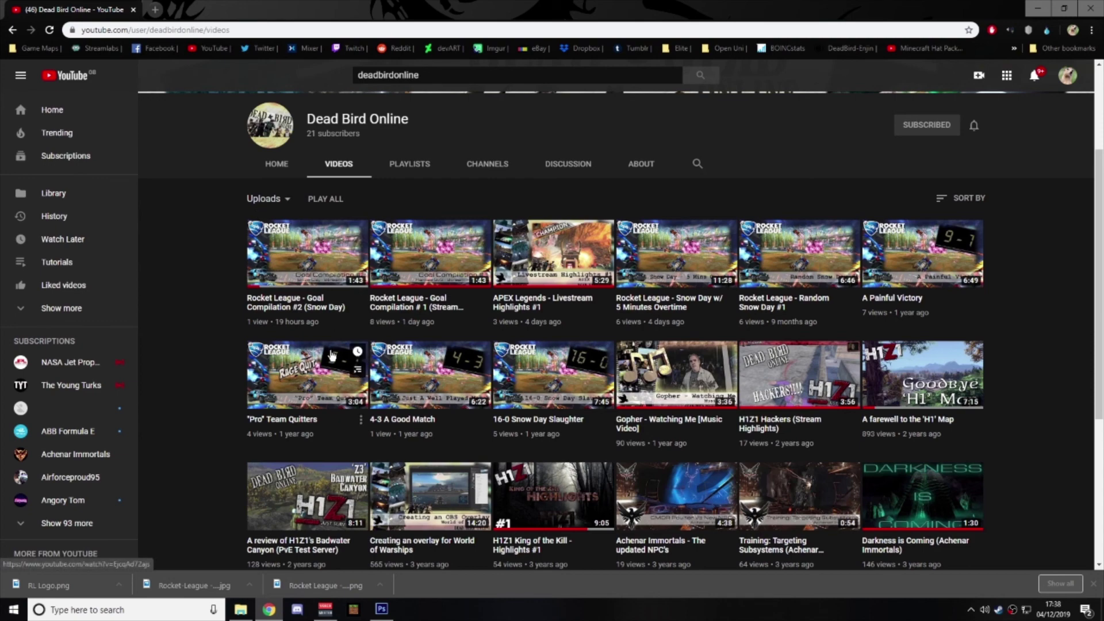
{"action": "left_click", "coordinate": [380, 610]}
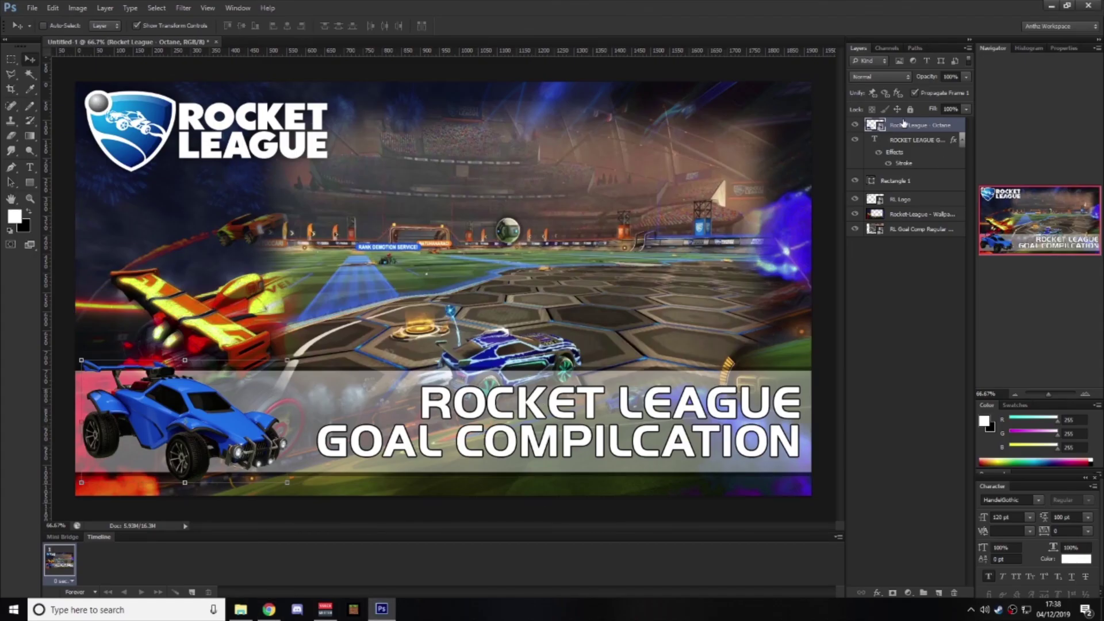
Select the title layer and retype its second line as 'SNOW DAY GOALS'
{"action": "left_click", "coordinate": [917, 140]}
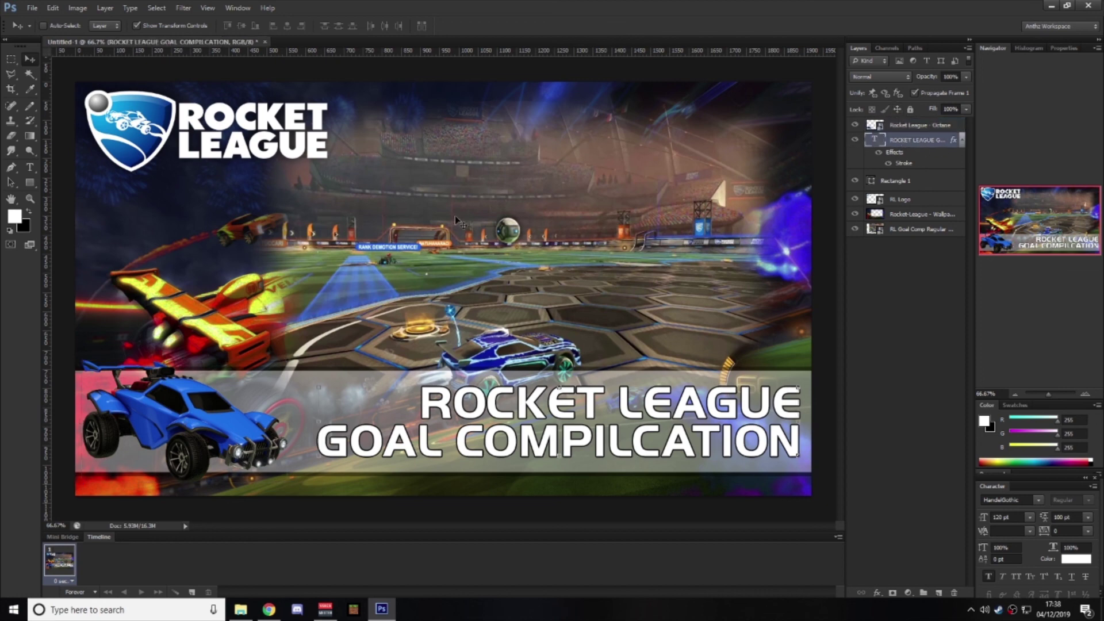
{"action": "left_click", "coordinate": [31, 167]}
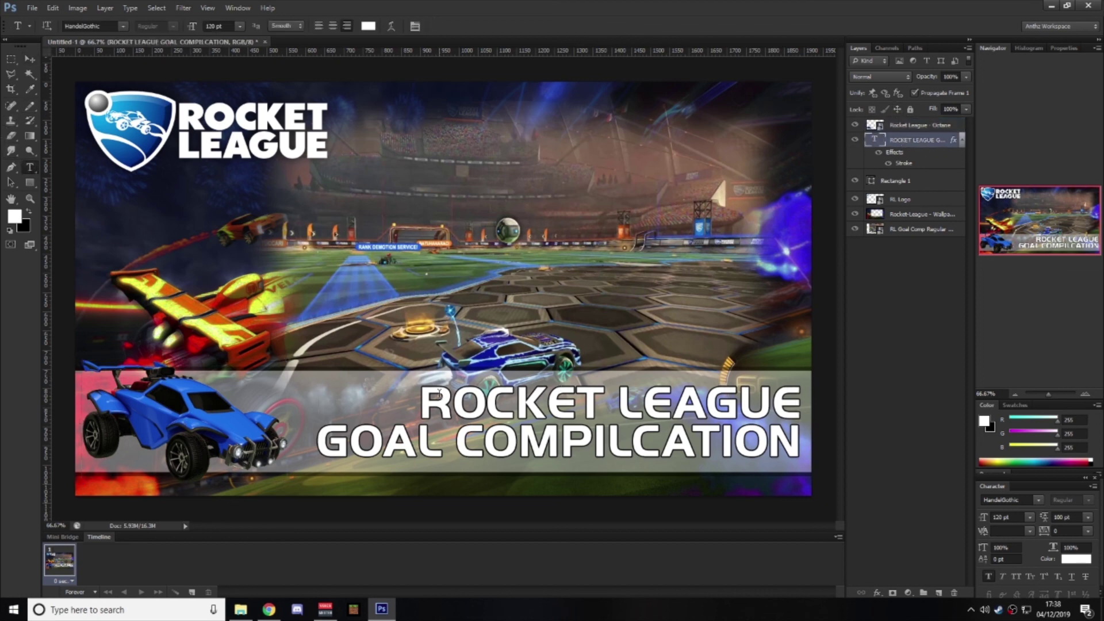
{"action": "left_click_drag", "start_coordinate": [317, 440], "coordinate": [802, 440]}
{"action": "type", "text": "SNOW"}
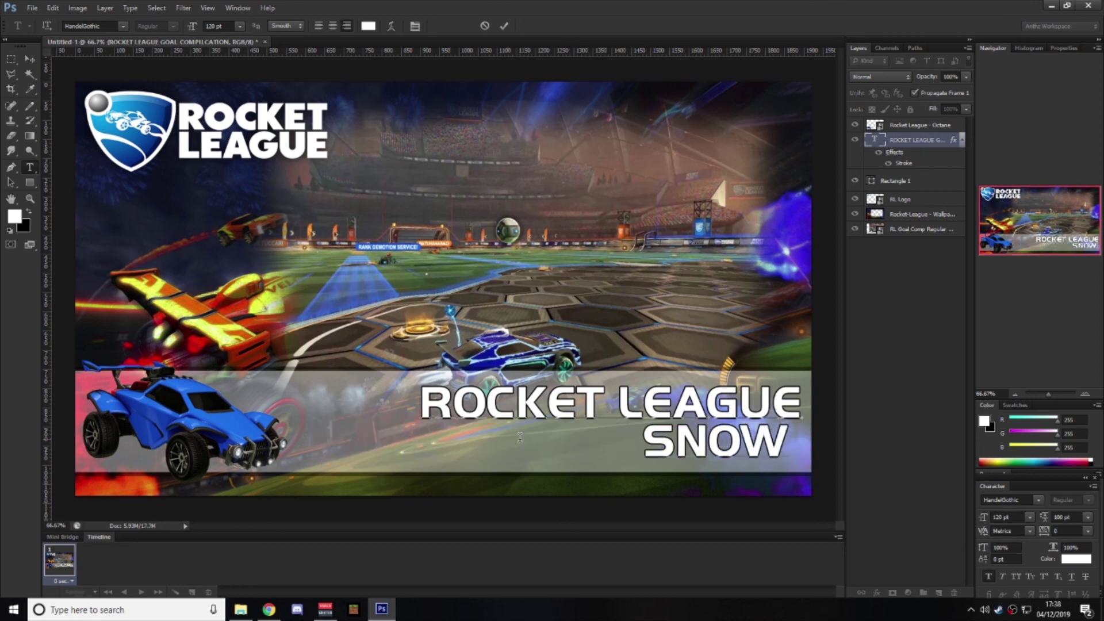
{"action": "type", "text": " DAY GOALS"}
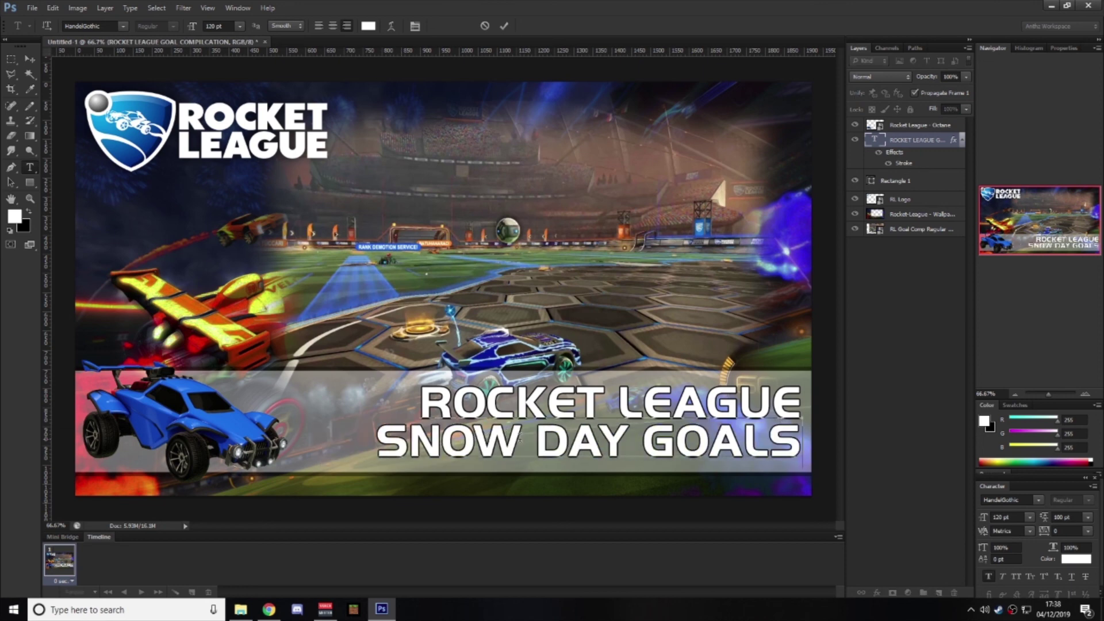
{"action": "left_click", "coordinate": [922, 503]}
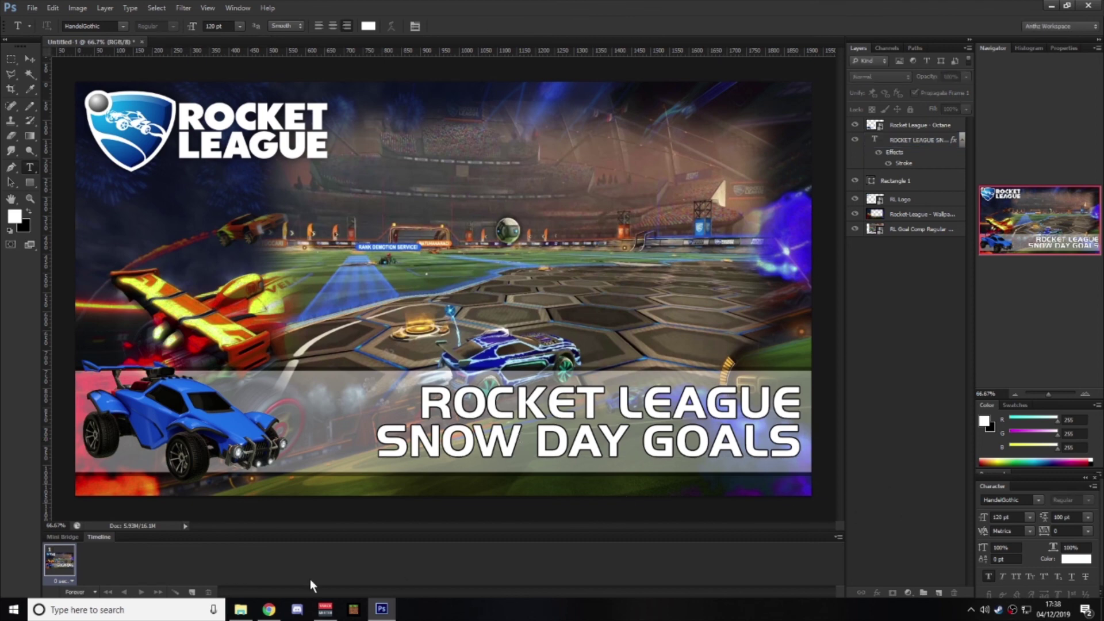
{"action": "mouse_move", "coordinate": [277, 612]}
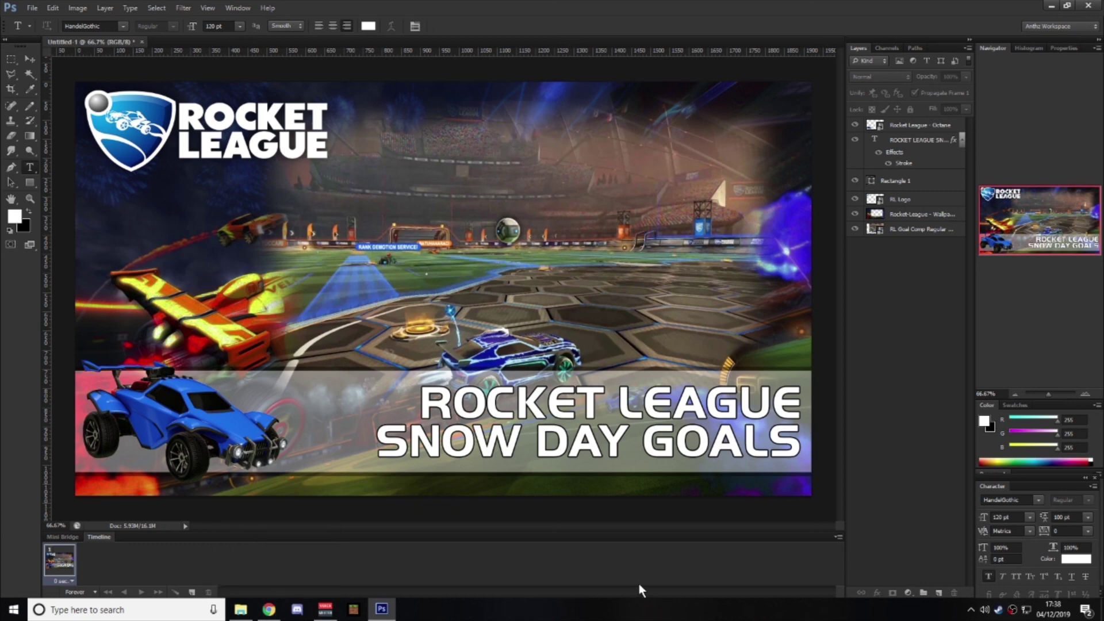